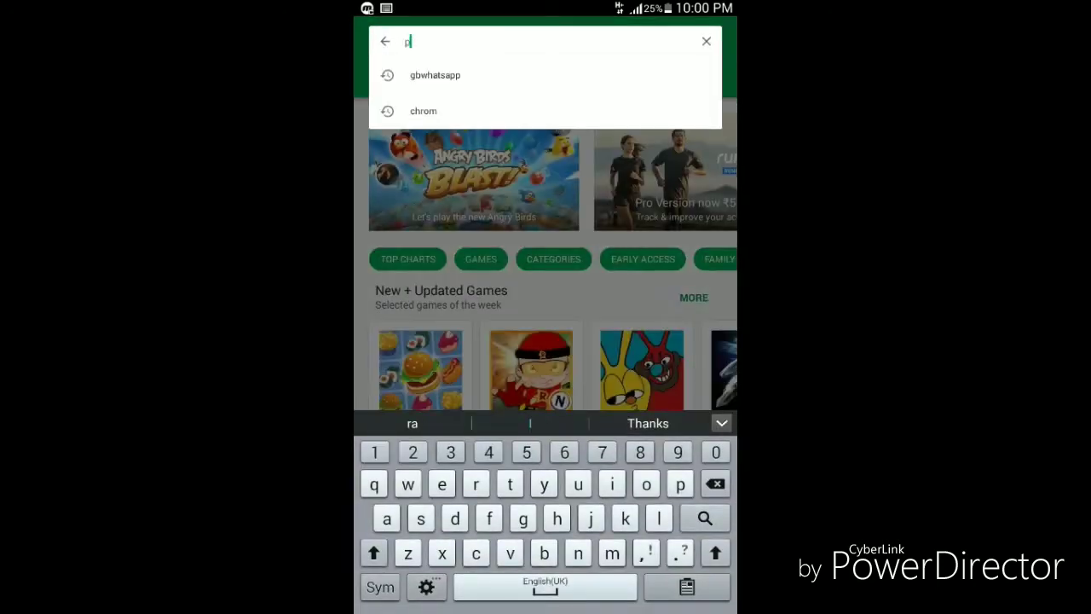
# Search the Play Store for 'primo' and open the Primo app's store page
pyautogui.write('primo')
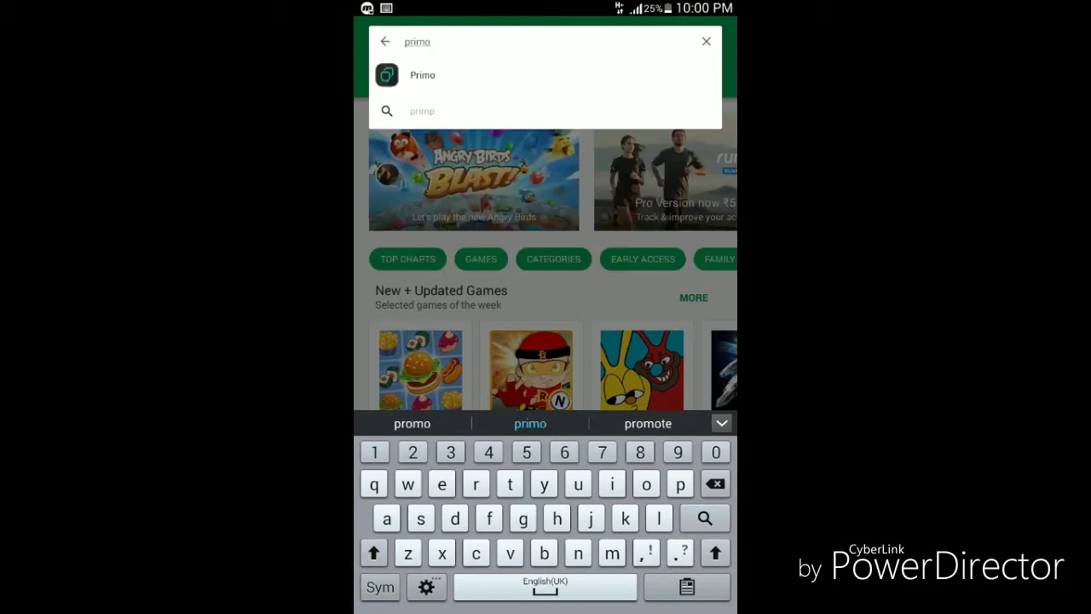
pyautogui.click(422, 75)
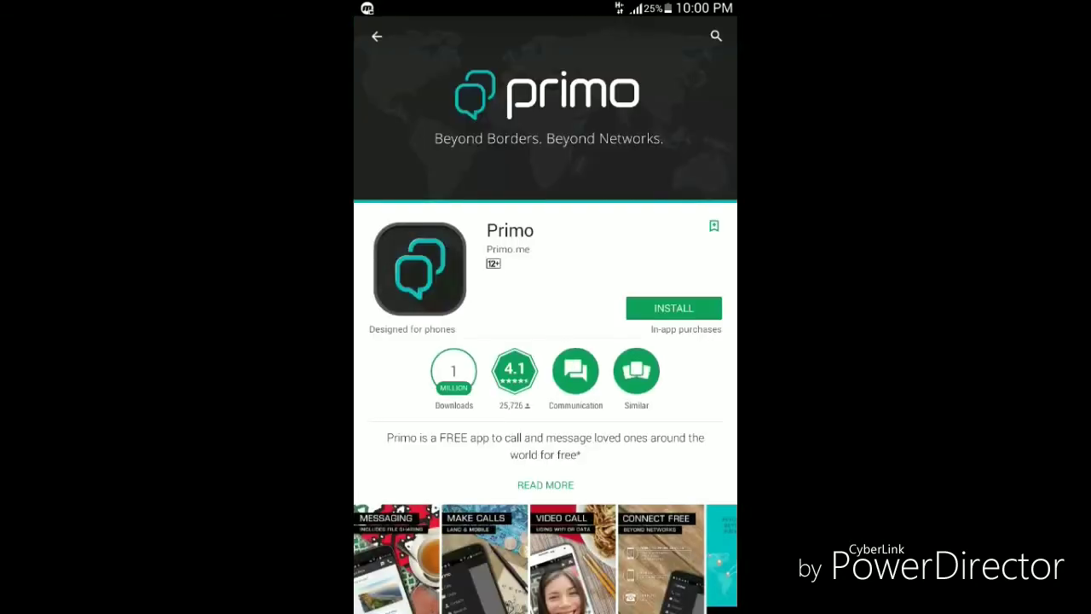
# Install Primo, accepting its requested permissions
pyautogui.click(674, 308)
pyautogui.click(620, 508)
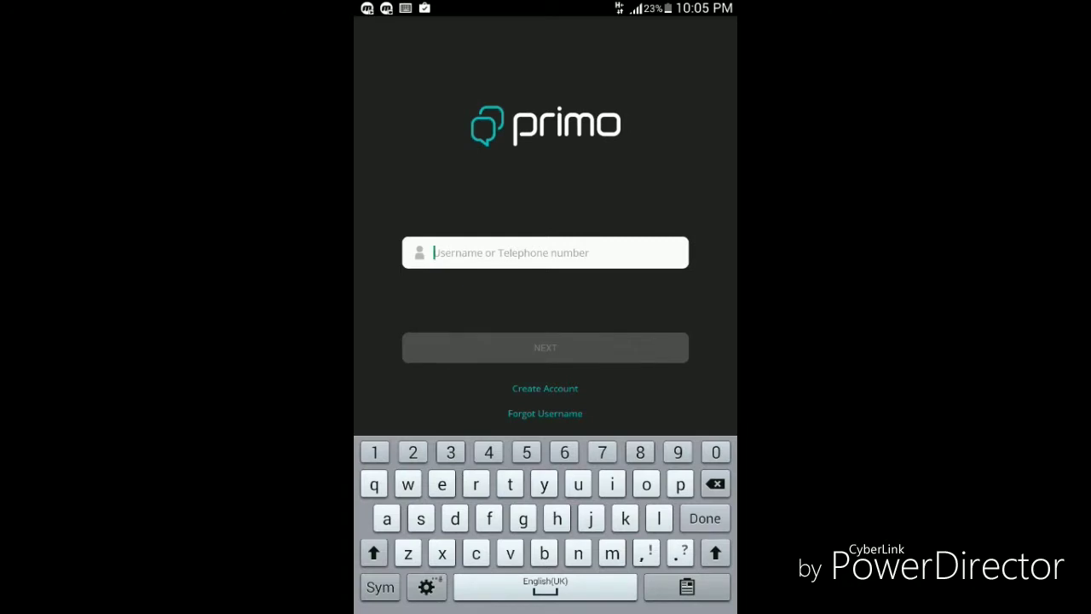
# Start a new Primo account and enter the first and last name
pyautogui.write('na')
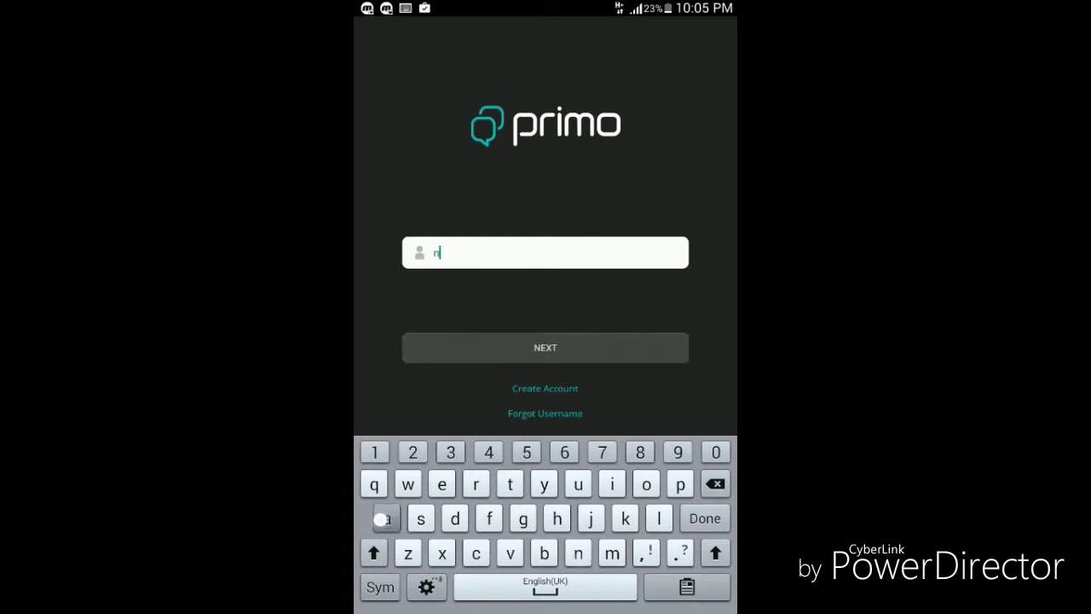
pyautogui.click(547, 388)
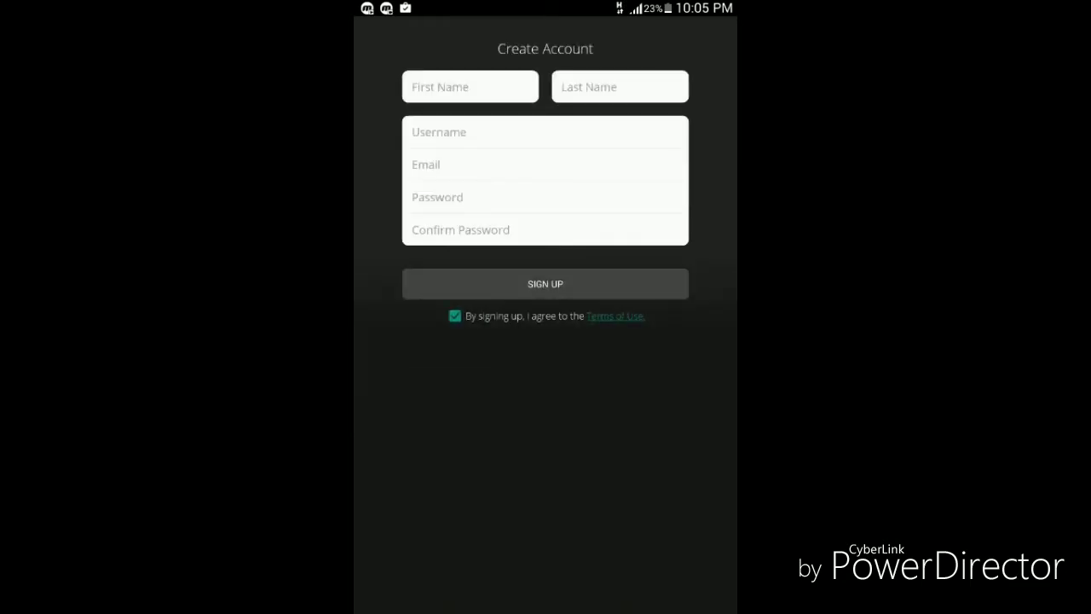
pyautogui.click(496, 85)
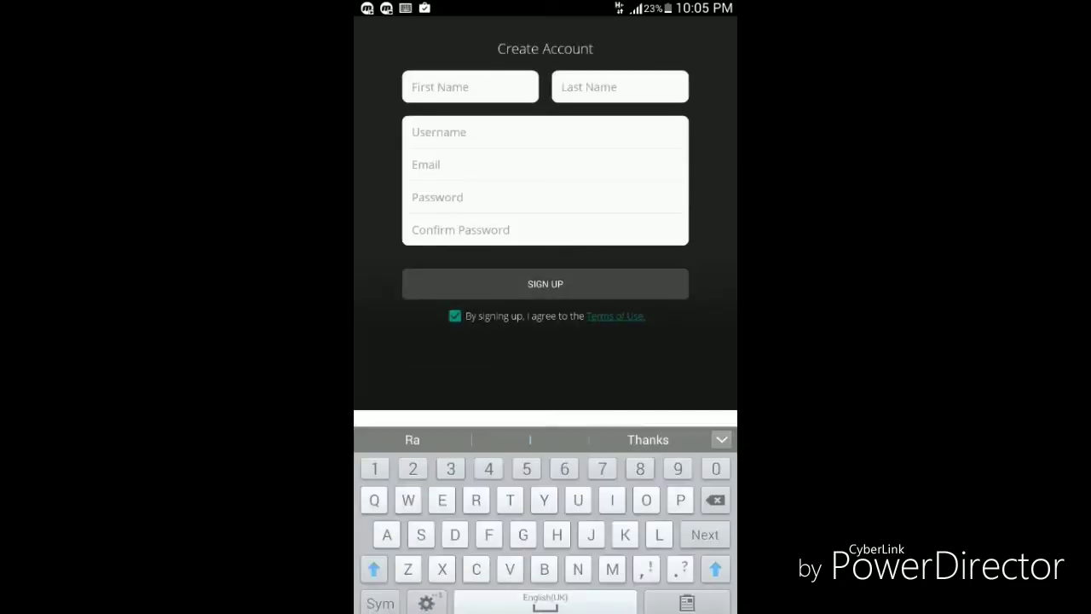
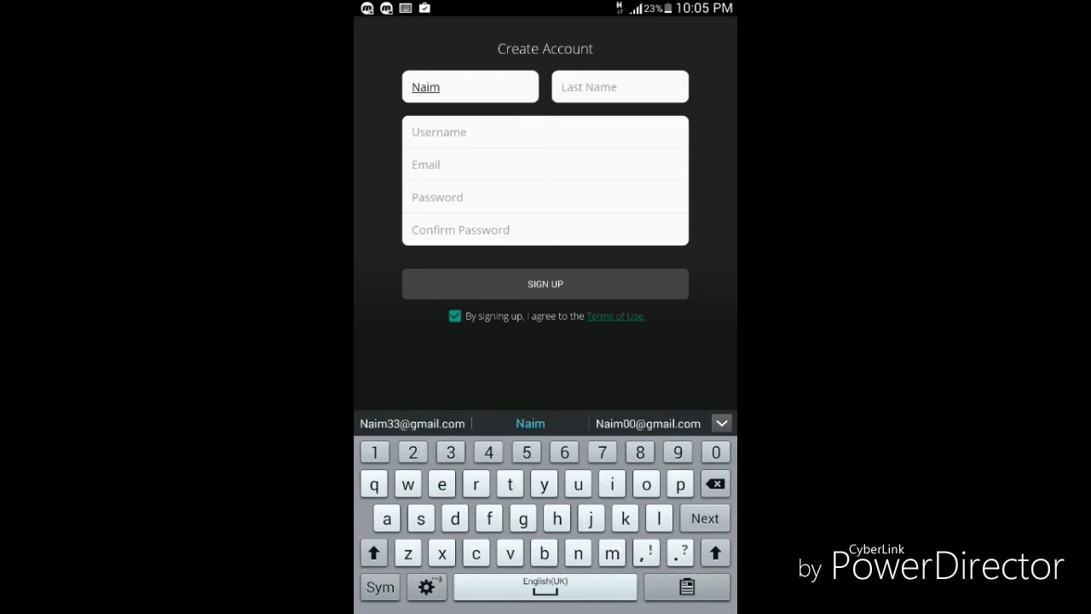
pyautogui.click(620, 86)
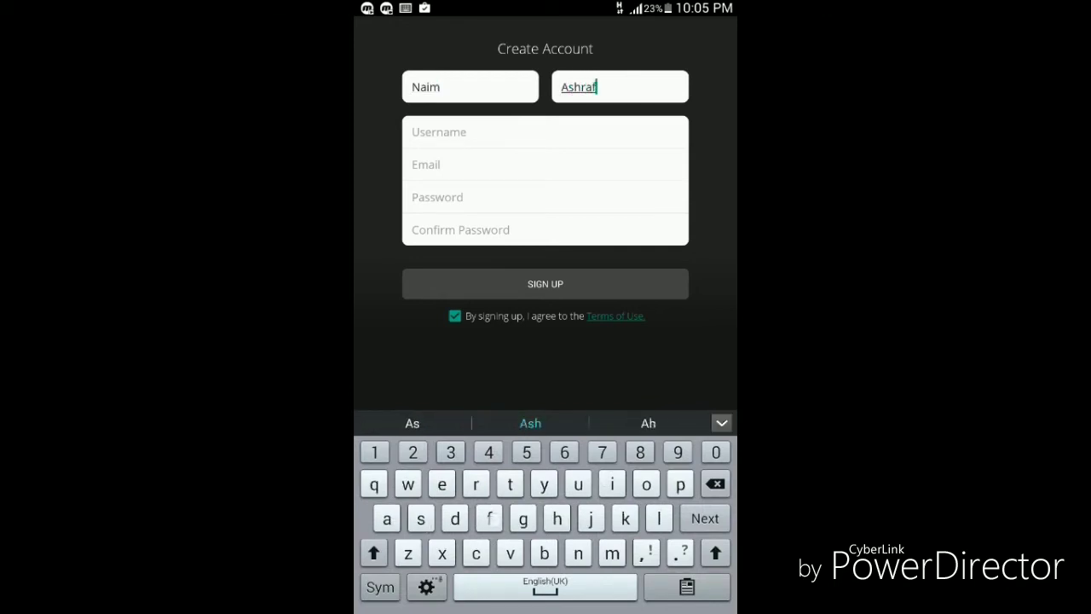
# Fill in the username, e-mail address, password and matching password confirmation
pyautogui.click(412, 131)
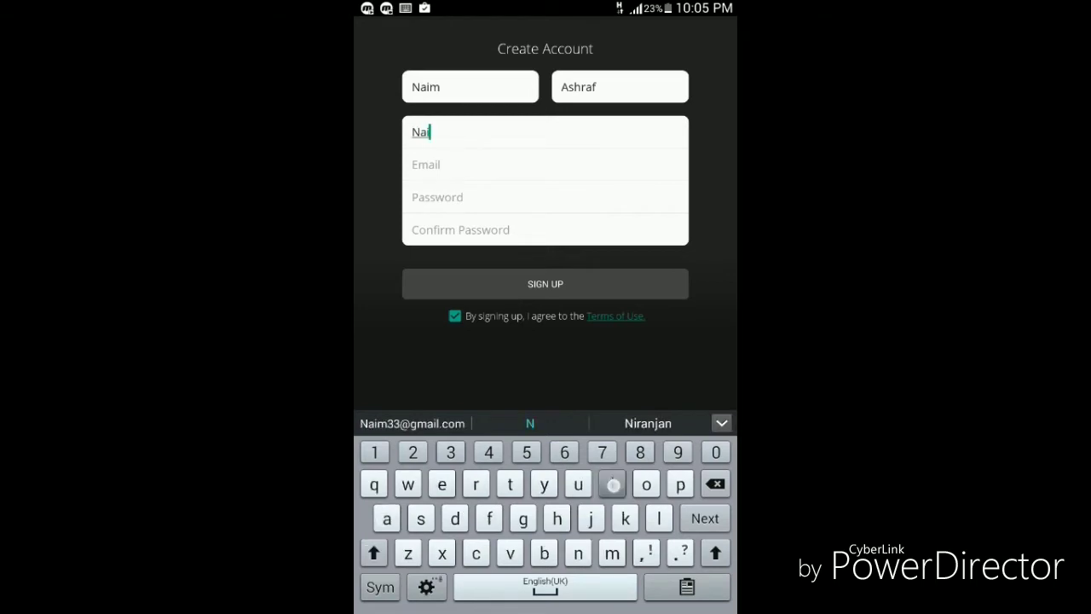
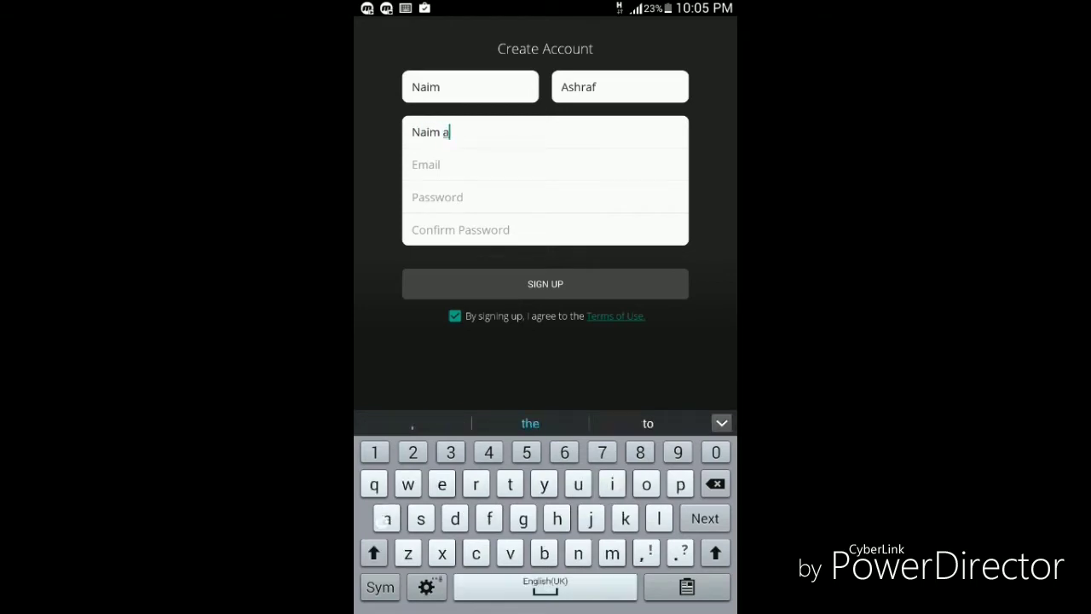
pyautogui.press('Return')
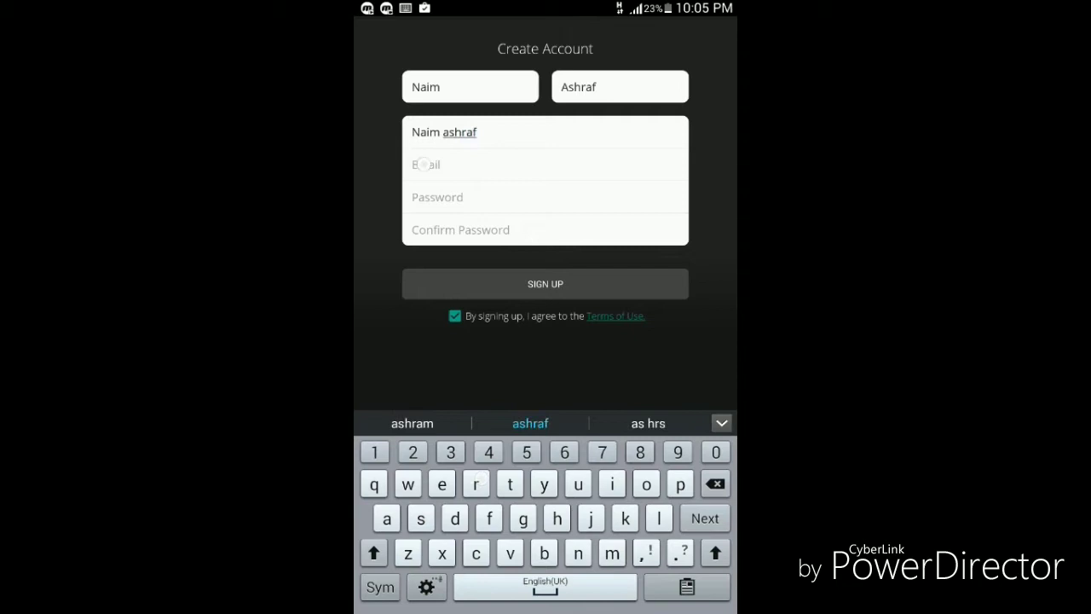
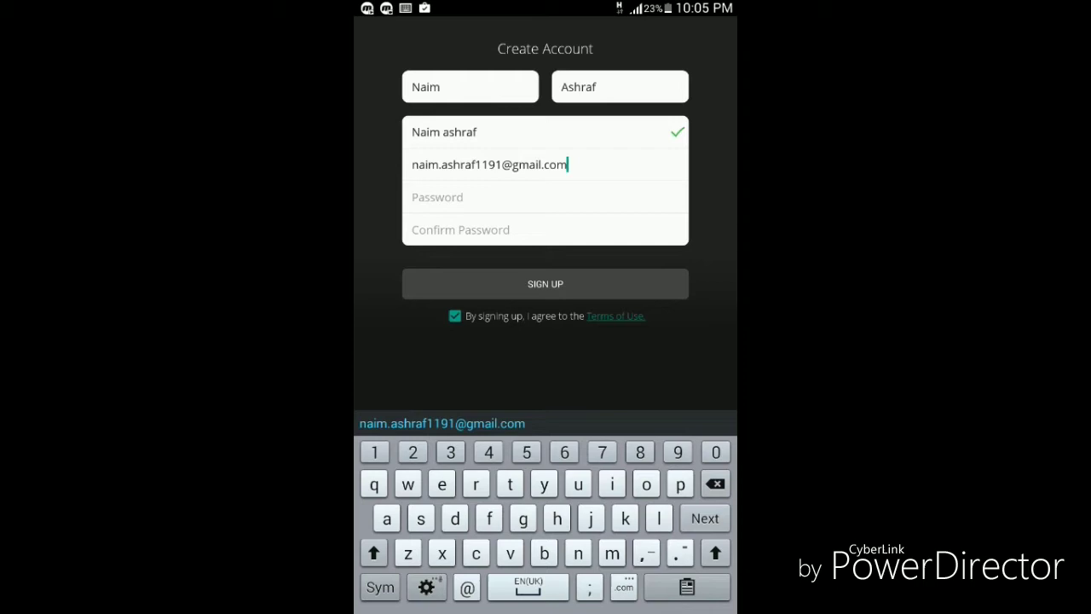
pyautogui.click(431, 194)
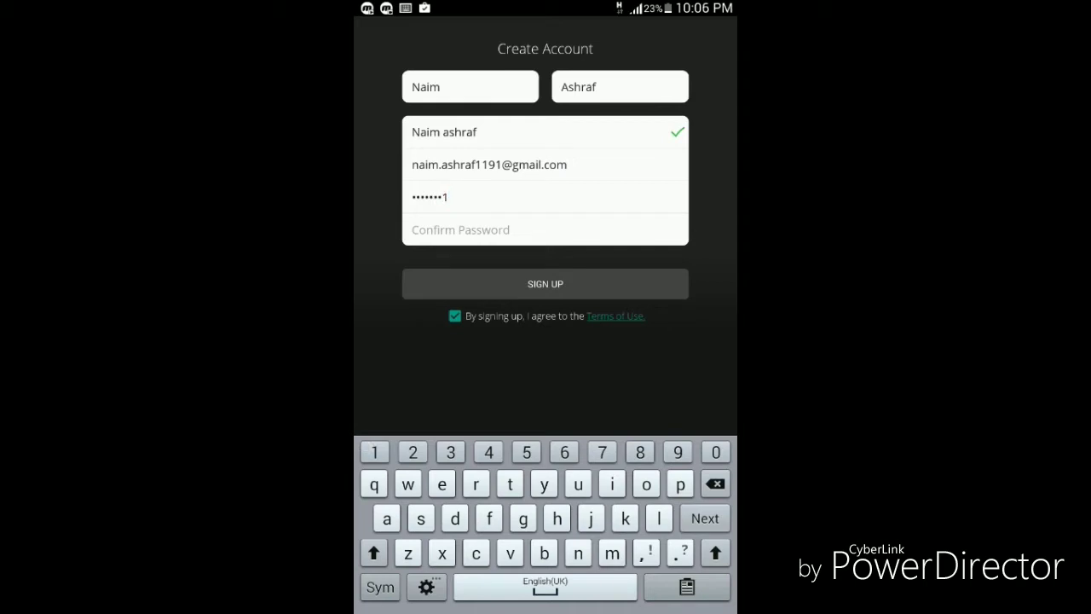
pyautogui.click(429, 231)
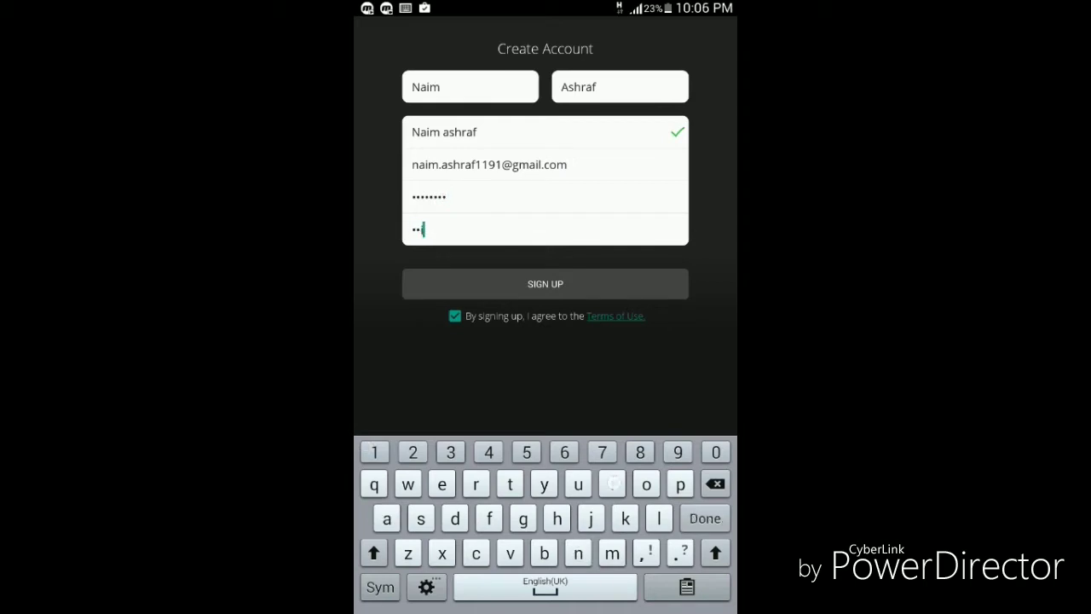
# Sign up, then verify the mobile number with the received 4-digit SMS code
pyautogui.click(661, 281)
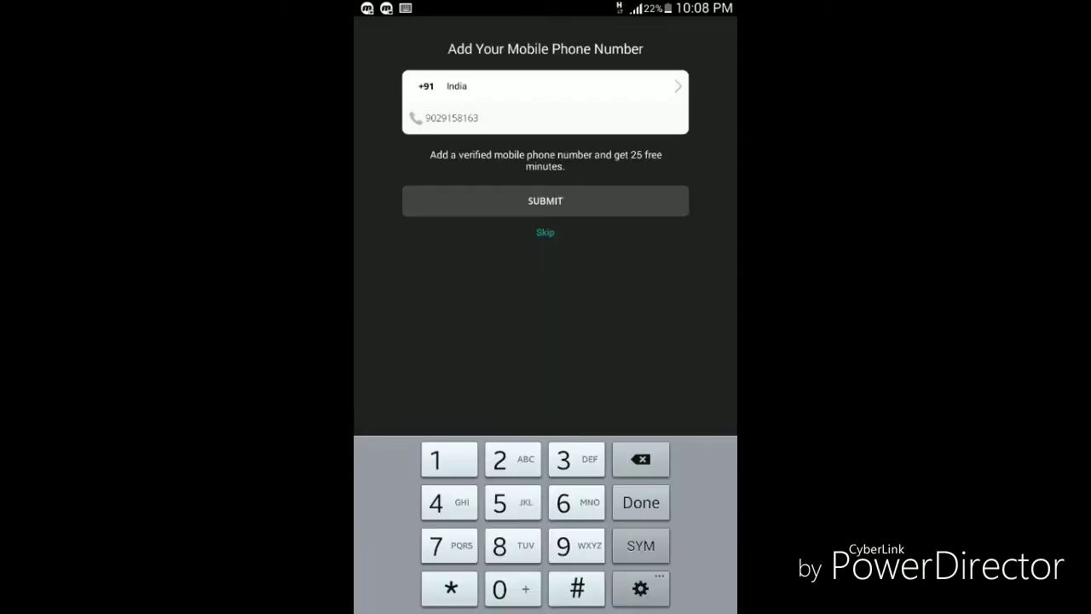
pyautogui.click(585, 201)
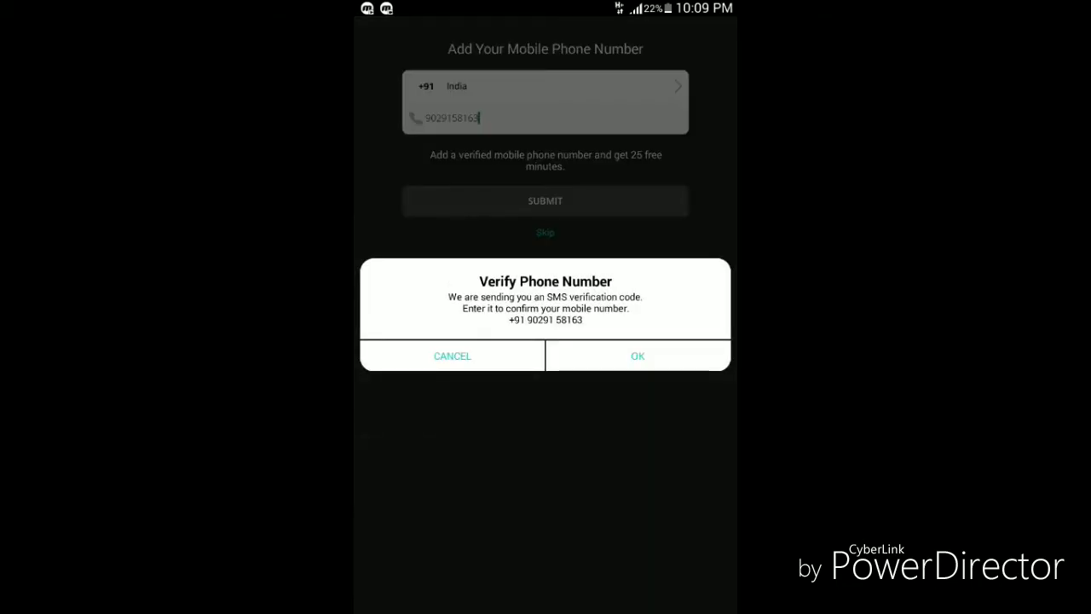
pyautogui.click(638, 355)
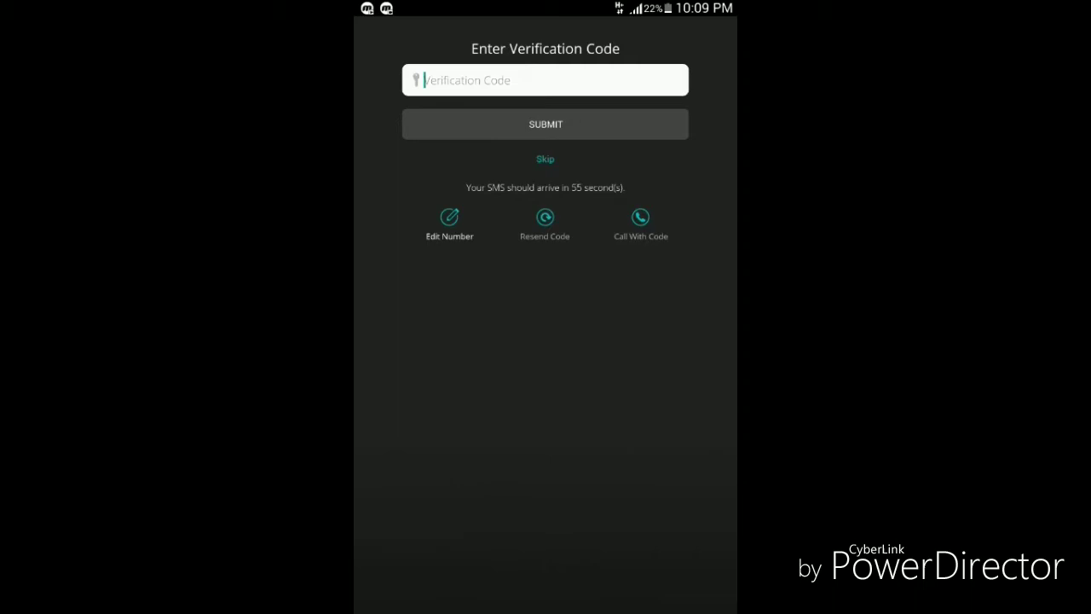
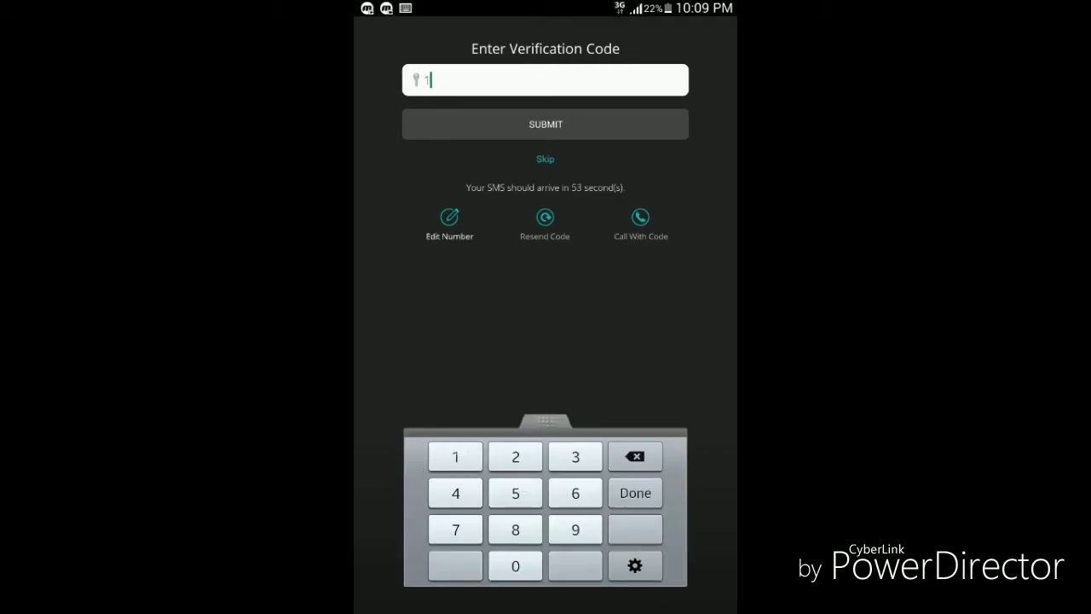
pyautogui.click(545, 124)
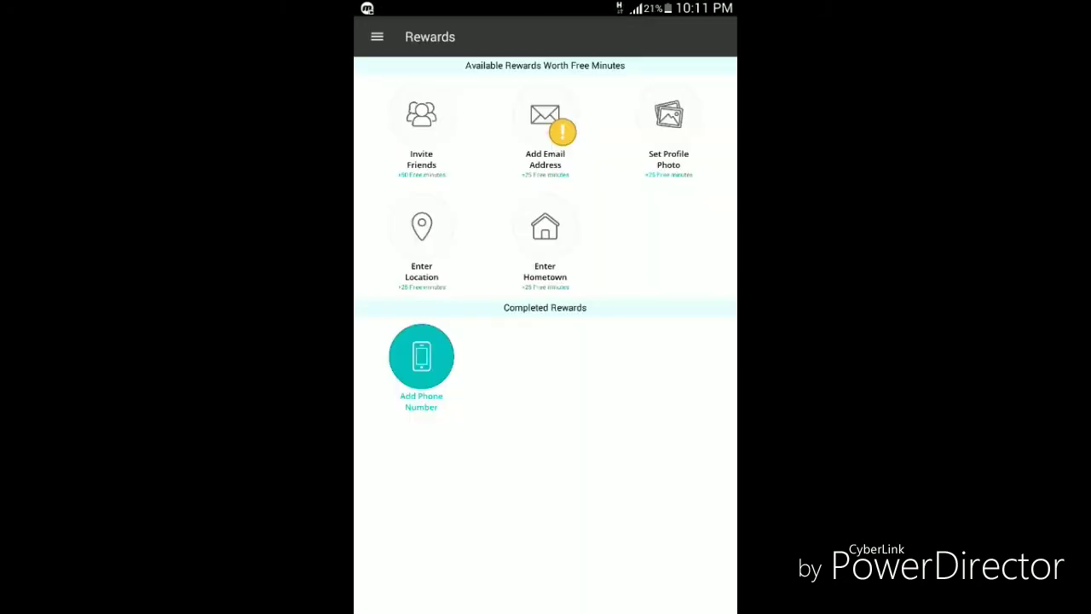
# Check the Add Phone Number reward's 25 free minutes, then go to Chats
pyautogui.click(421, 358)
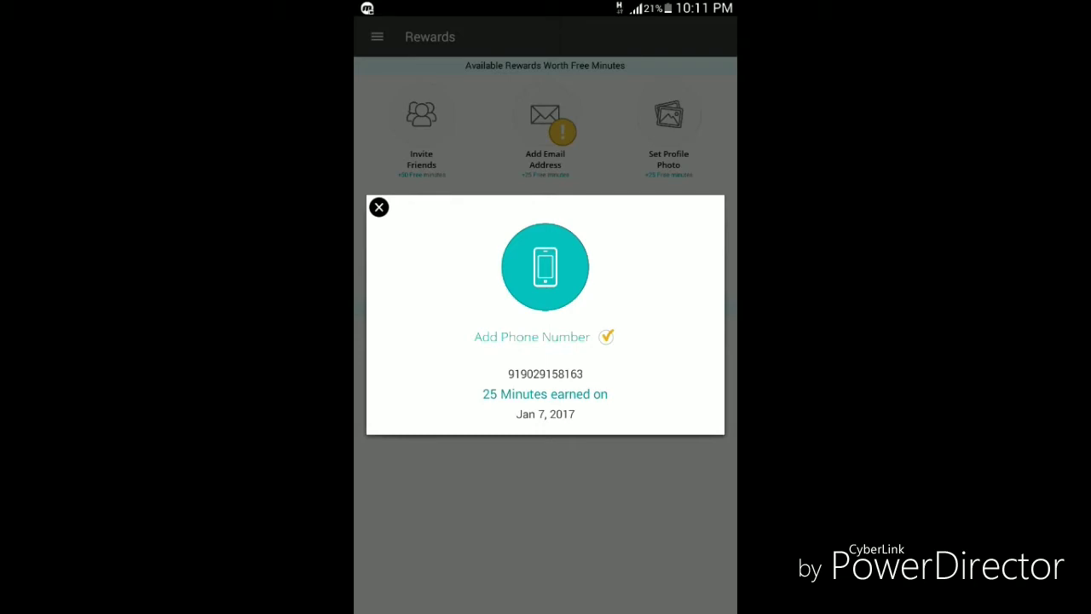
pyautogui.click(378, 207)
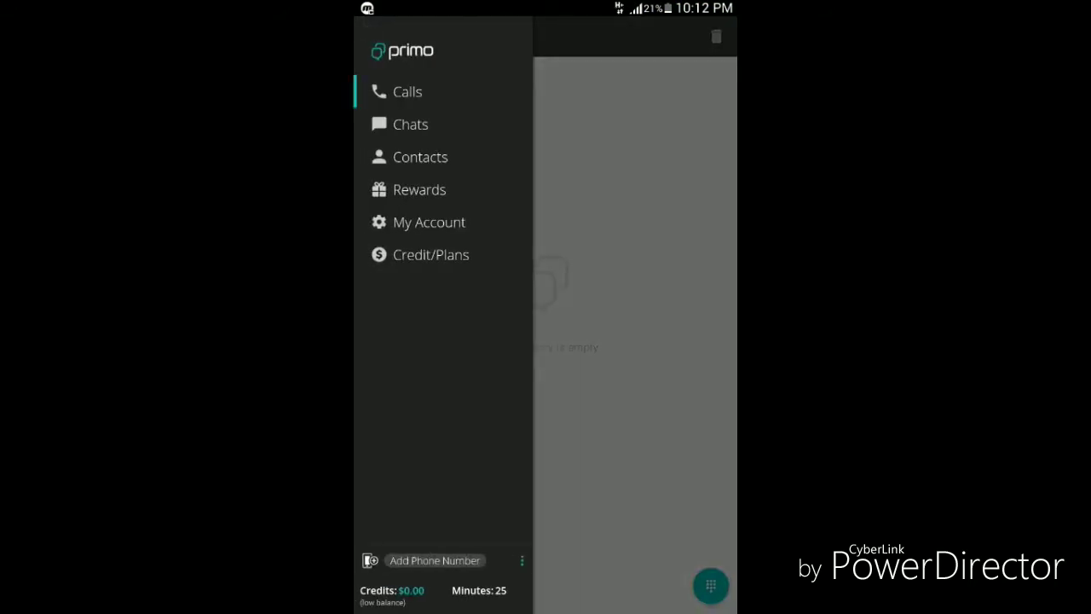
pyautogui.click(439, 121)
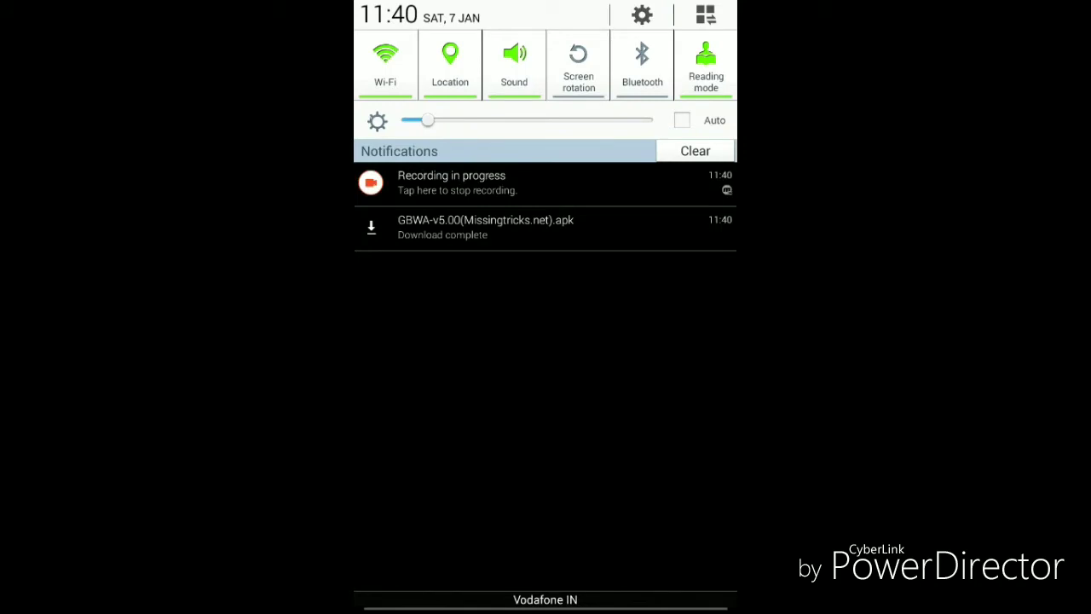
# Install the downloaded GB WhatsApp APK and open it at phone number verification
pyautogui.moveTo(546, 228); pyautogui.dragTo(546, 85)
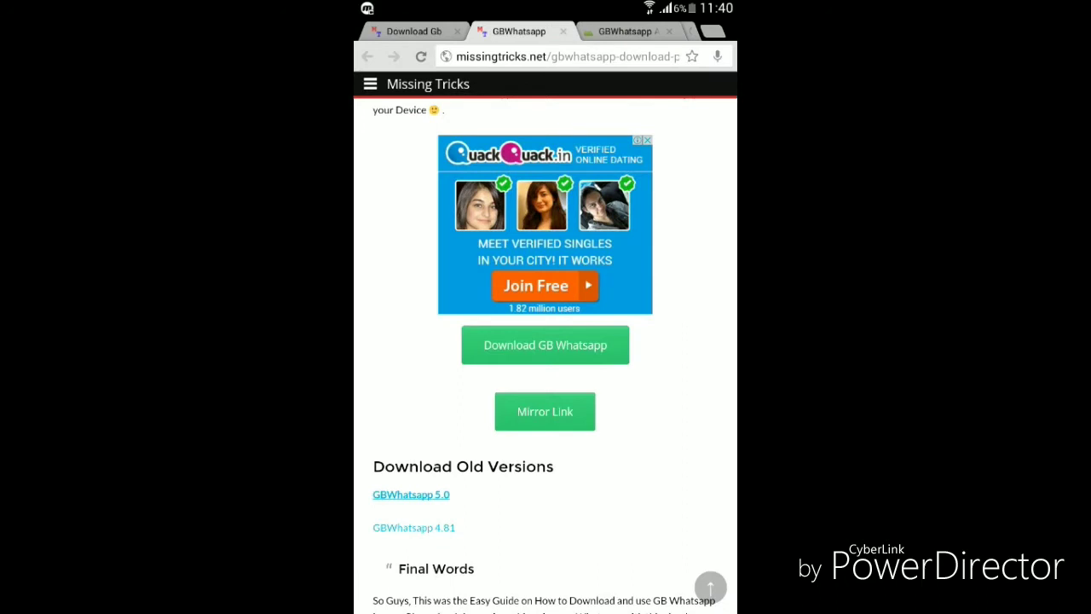
pyautogui.click(636, 466)
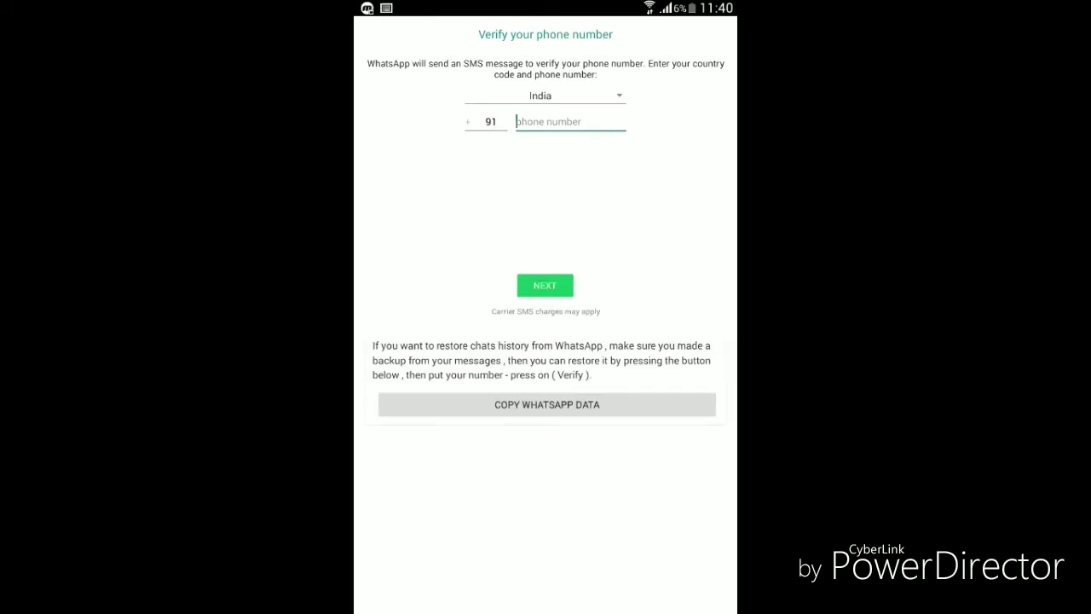
pyautogui.click(490, 121)
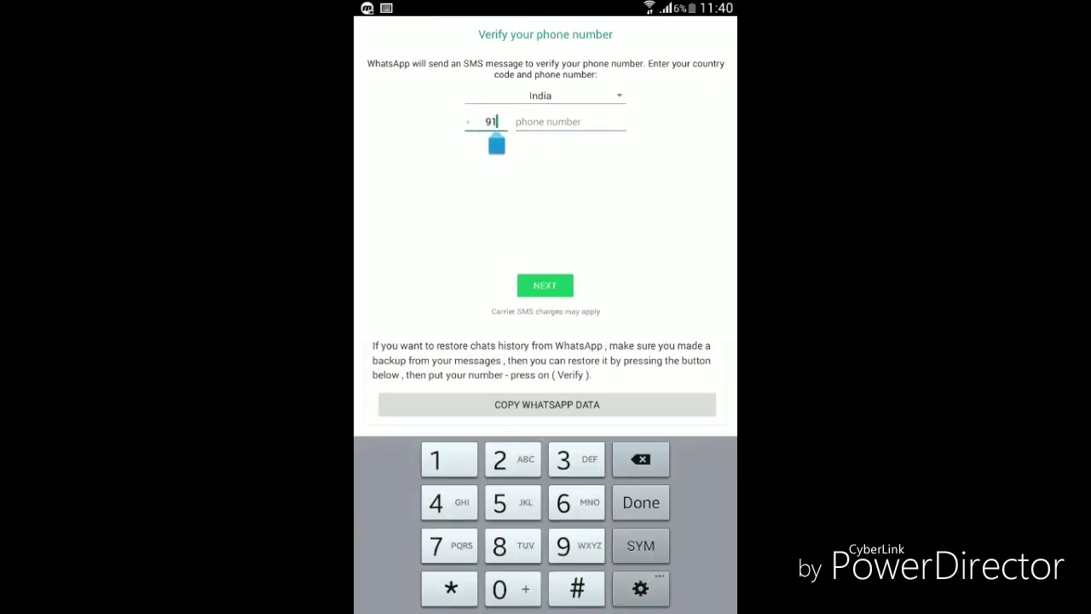
# Choose United States from the country list so the code becomes +1
pyautogui.click(540, 95)
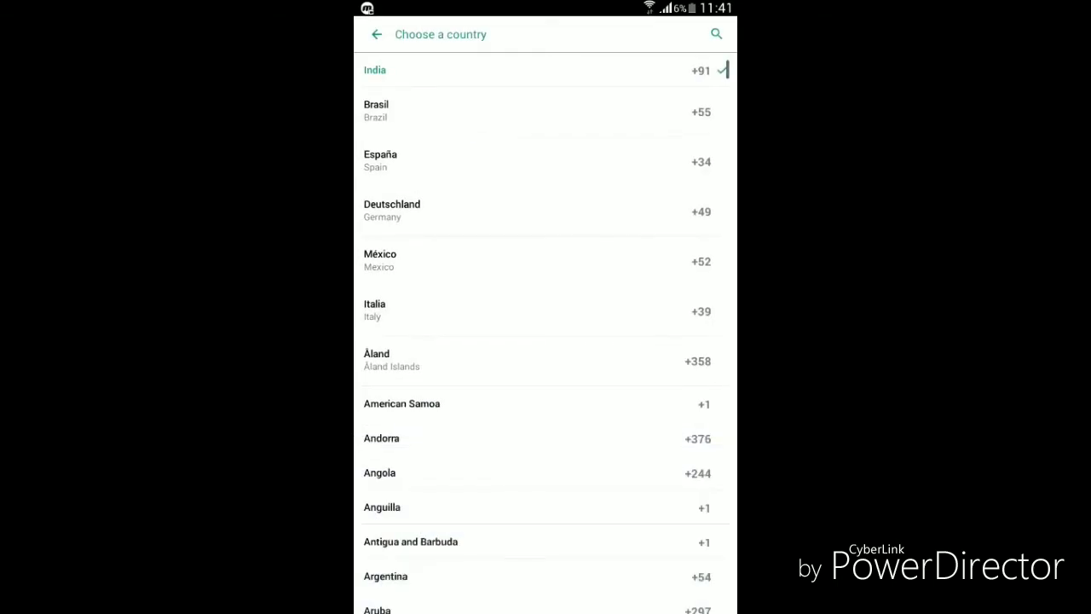
pyautogui.scroll(-5, 505, 444)
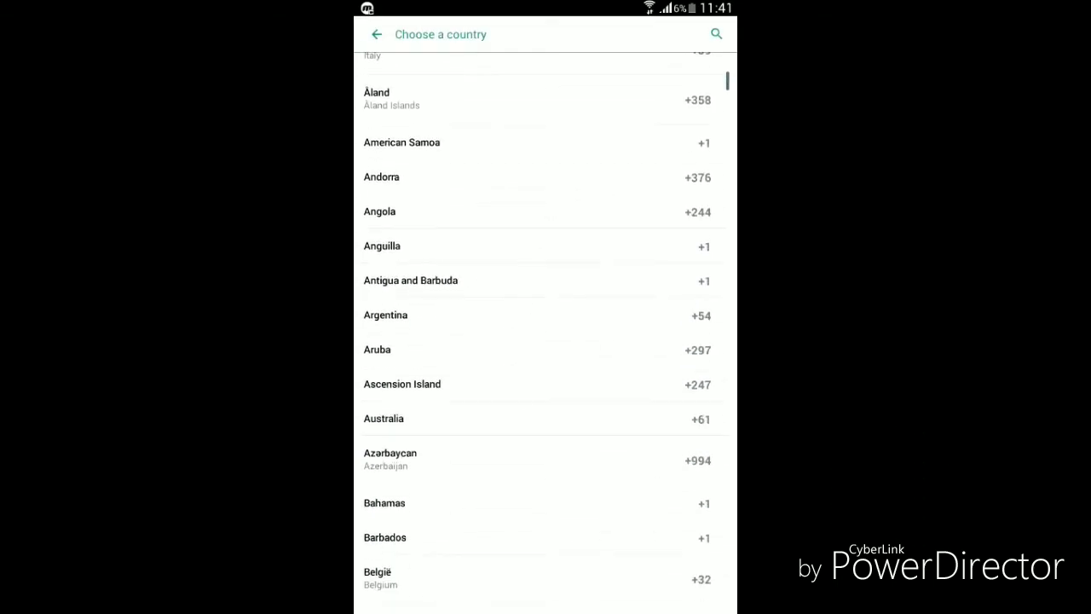
pyautogui.scroll(-5, 554, 228)
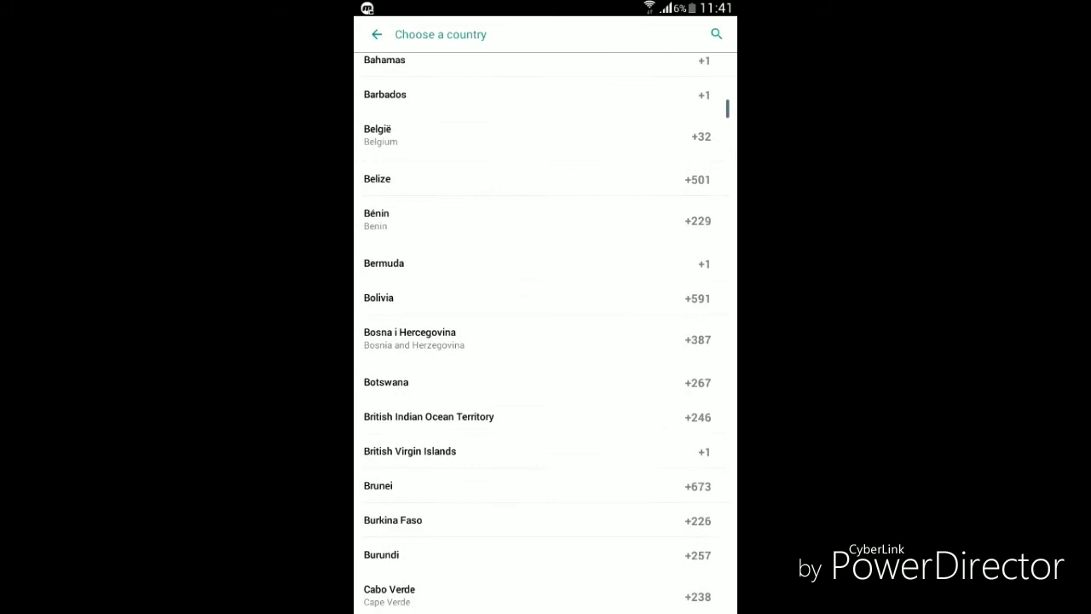
pyautogui.scroll(-5, 545, 332)
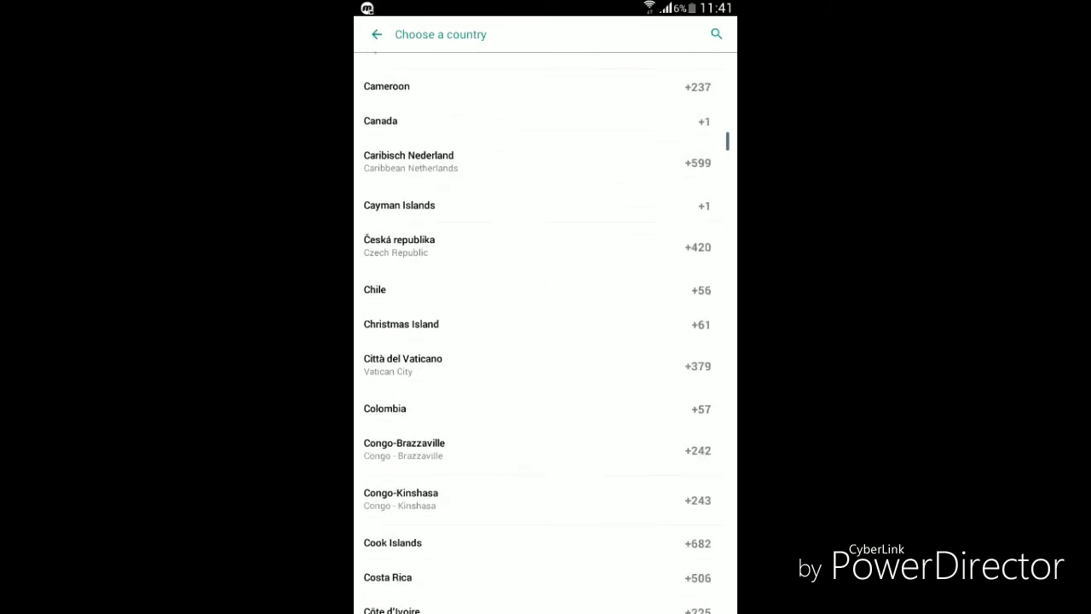
pyautogui.scroll(-10, 545, 333)
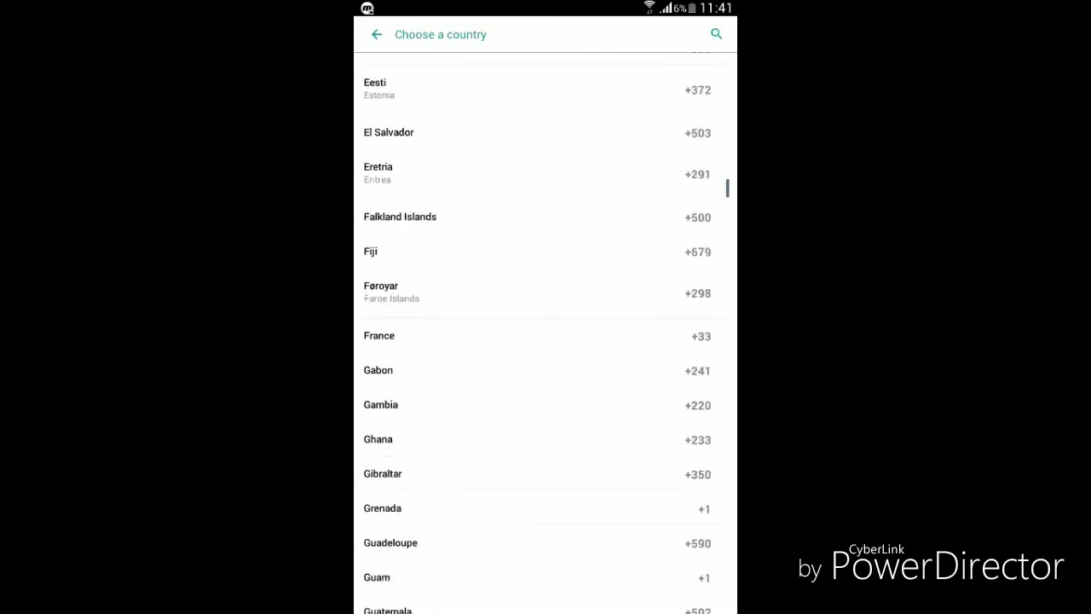
pyautogui.scroll(-10, 569, 291)
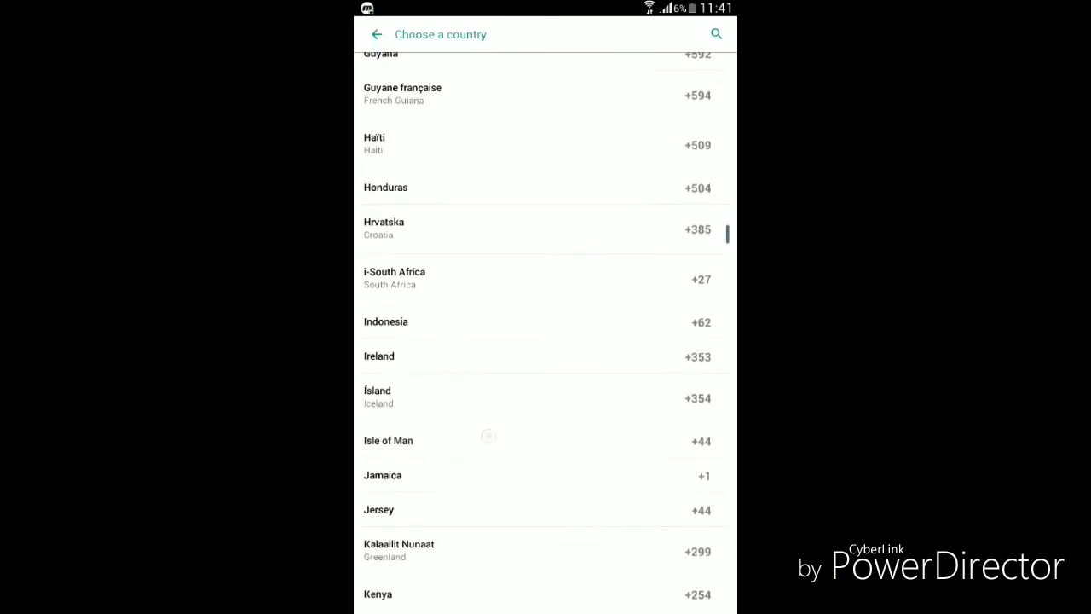
pyautogui.scroll(-10, 569, 291)
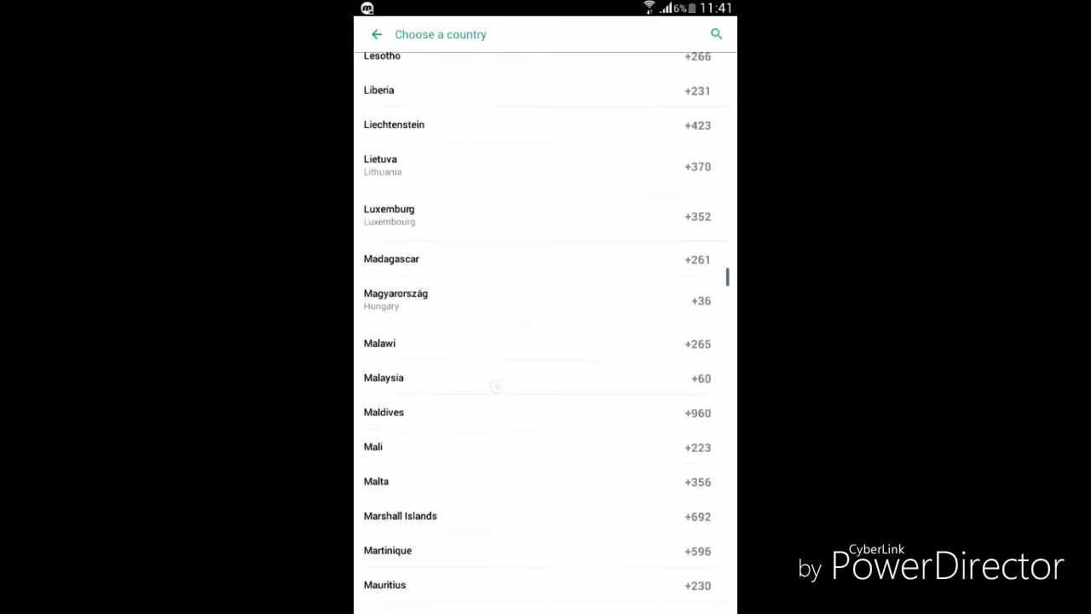
pyautogui.scroll(-10, 508, 387)
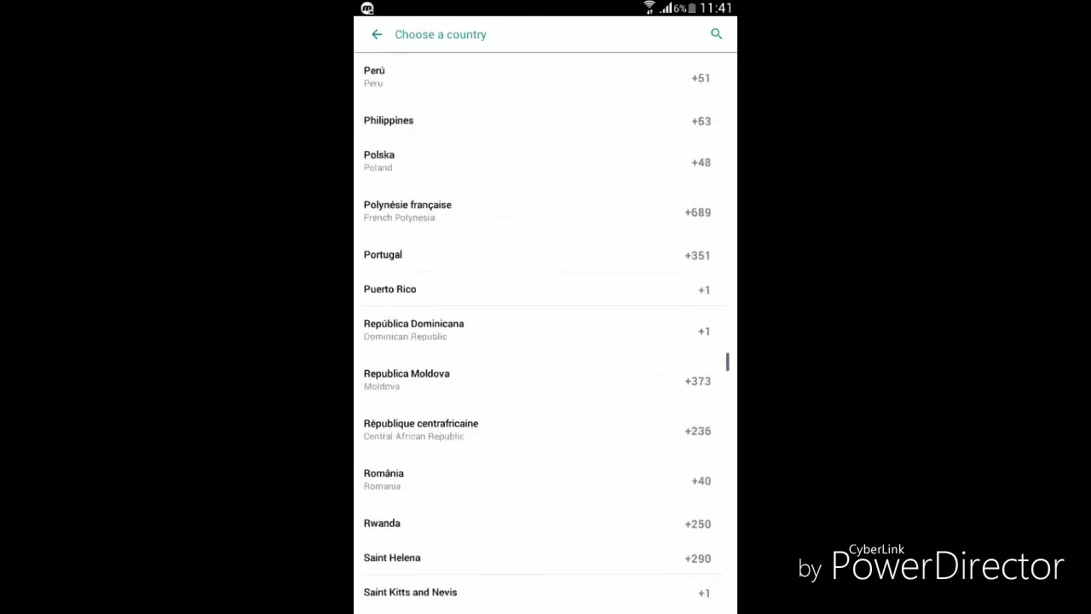
pyautogui.scroll(-15, 511, 384)
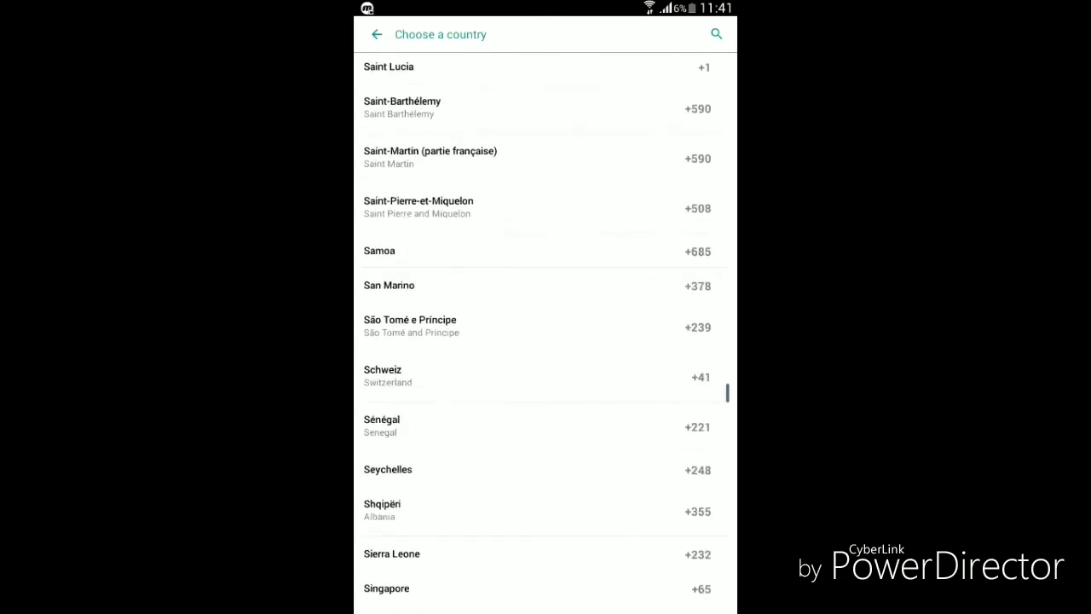
pyautogui.scroll(5, 545, 332)
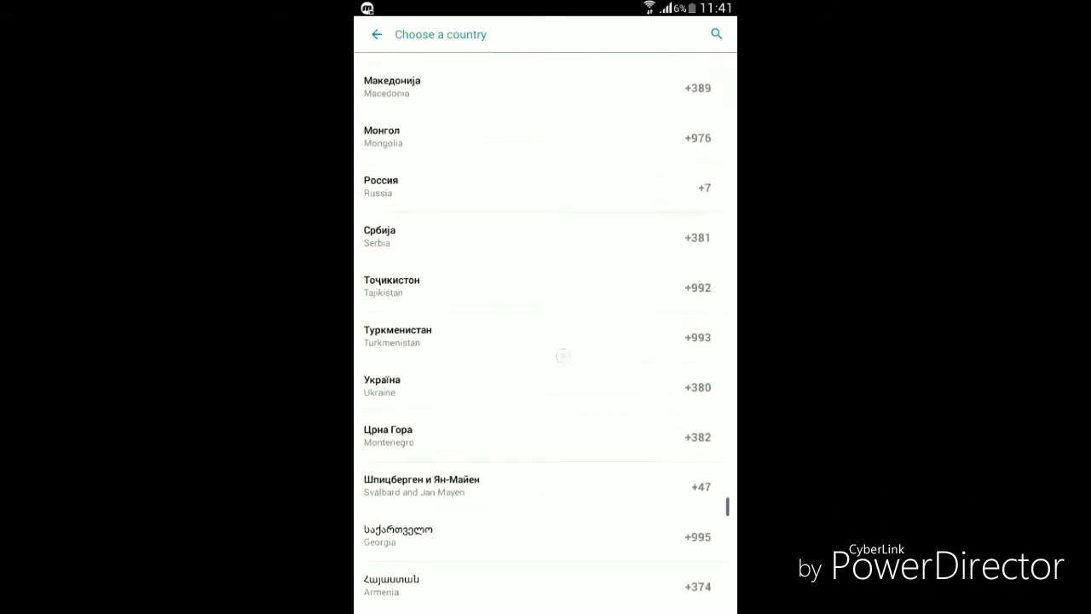
pyautogui.scroll(5, 582, 325)
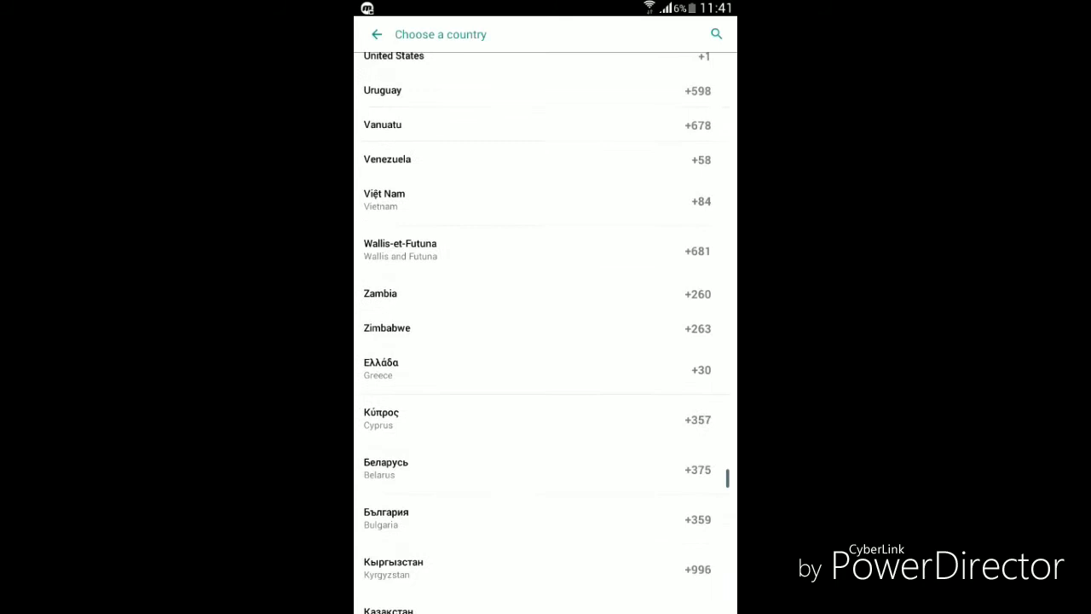
pyautogui.scroll(4, 590, 324)
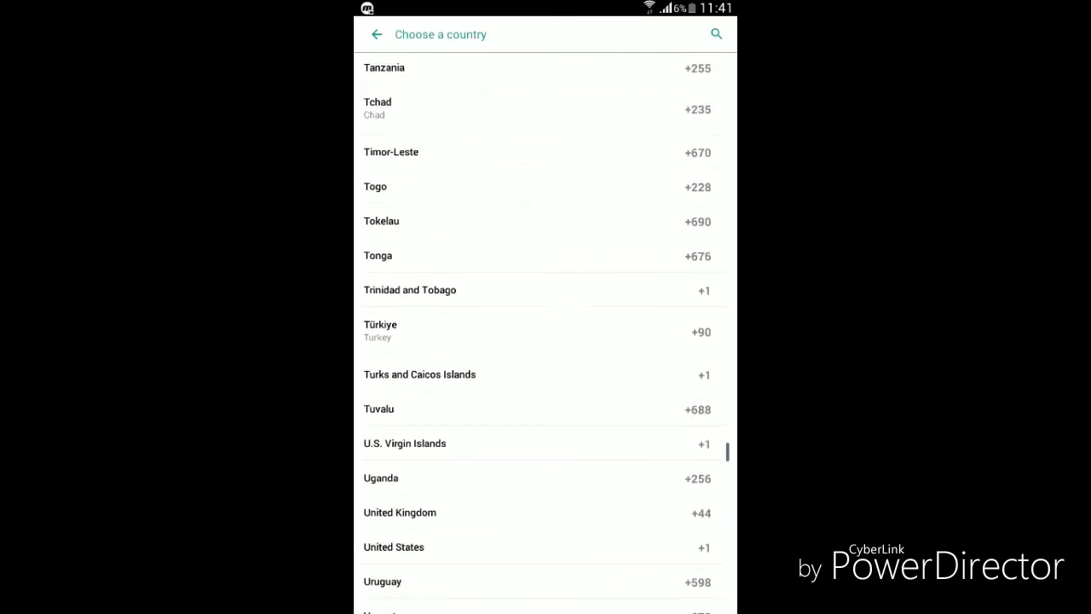
pyautogui.moveTo(524, 375)
pyautogui.mouseDown()
pyautogui.moveTo(480, 458)
pyautogui.moveTo(516, 419)
pyautogui.moveTo(568, 312)
pyautogui.moveTo(555, 361)
pyautogui.moveTo(586, 313)
pyautogui.mouseUp()
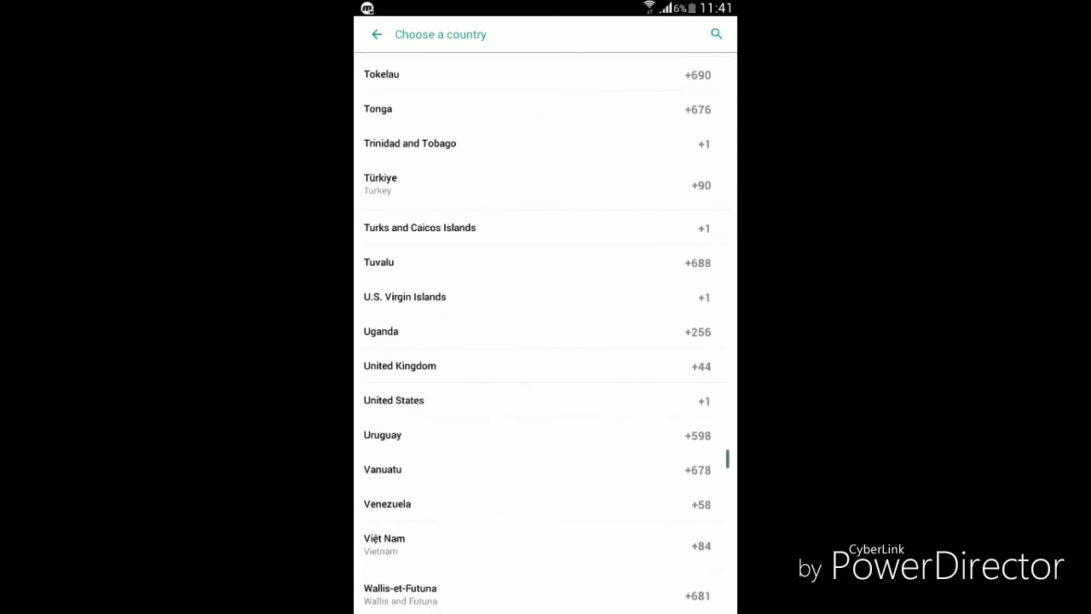
pyautogui.click(394, 400)
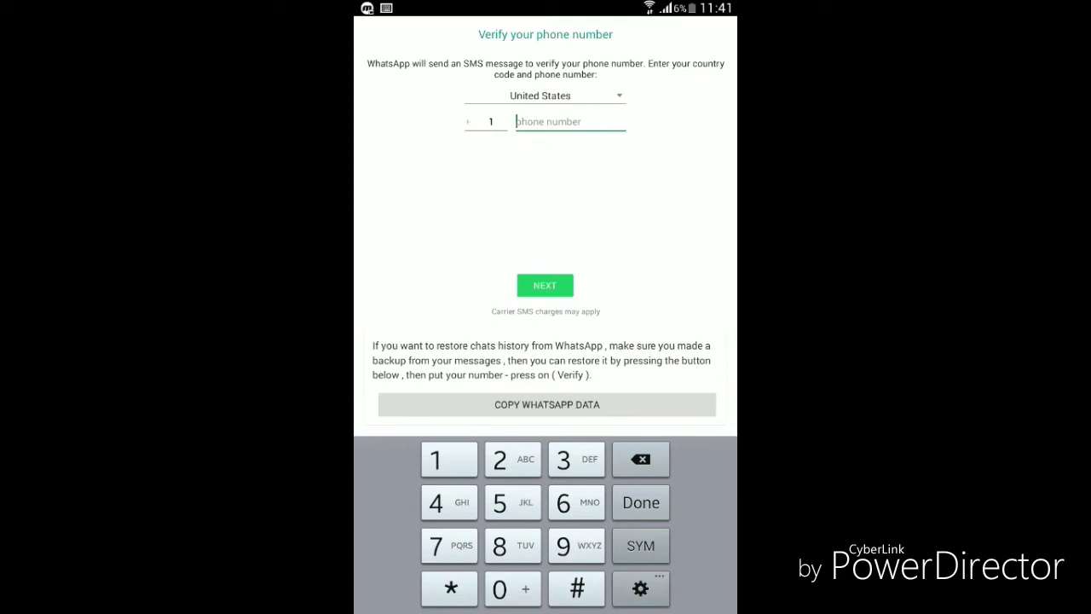
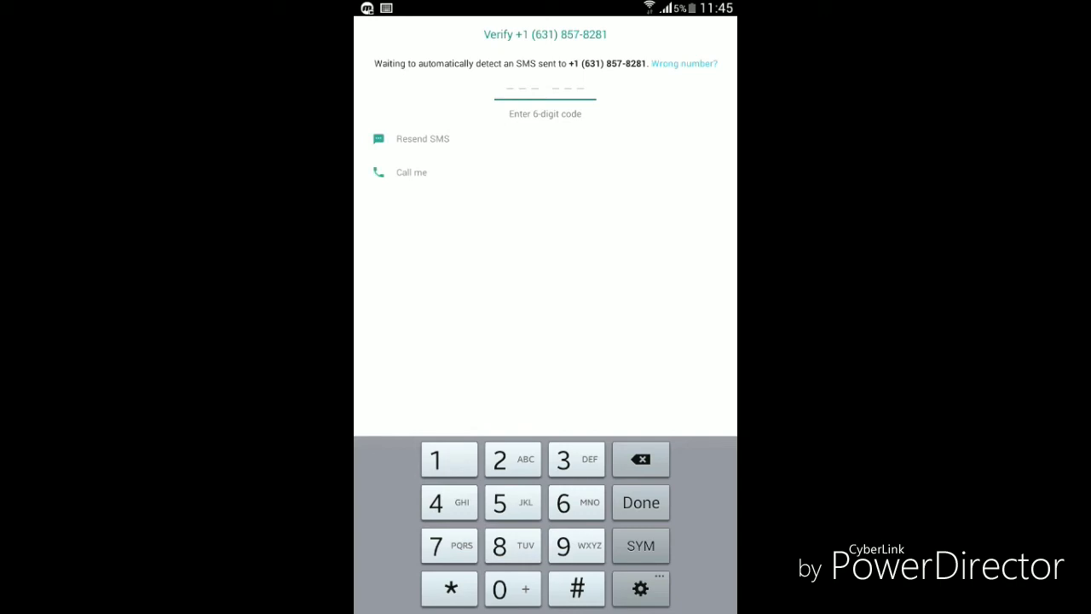
# Request the code by phone call and enter the received 6-digit verification code
pyautogui.click(412, 172)
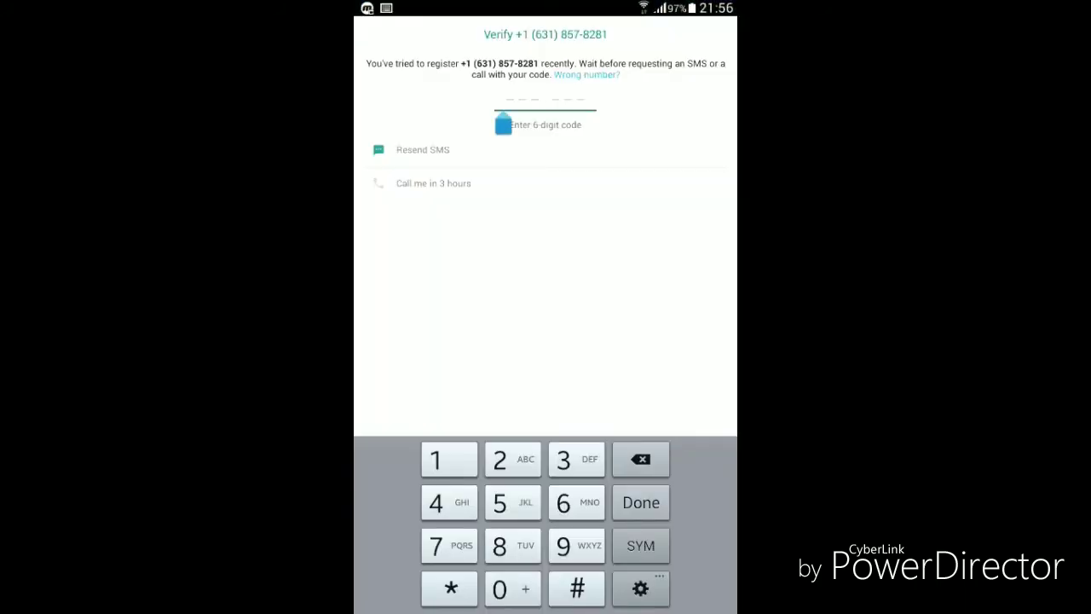
pyautogui.click(449, 545)
pyautogui.click(576, 546)
pyautogui.click(512, 587)
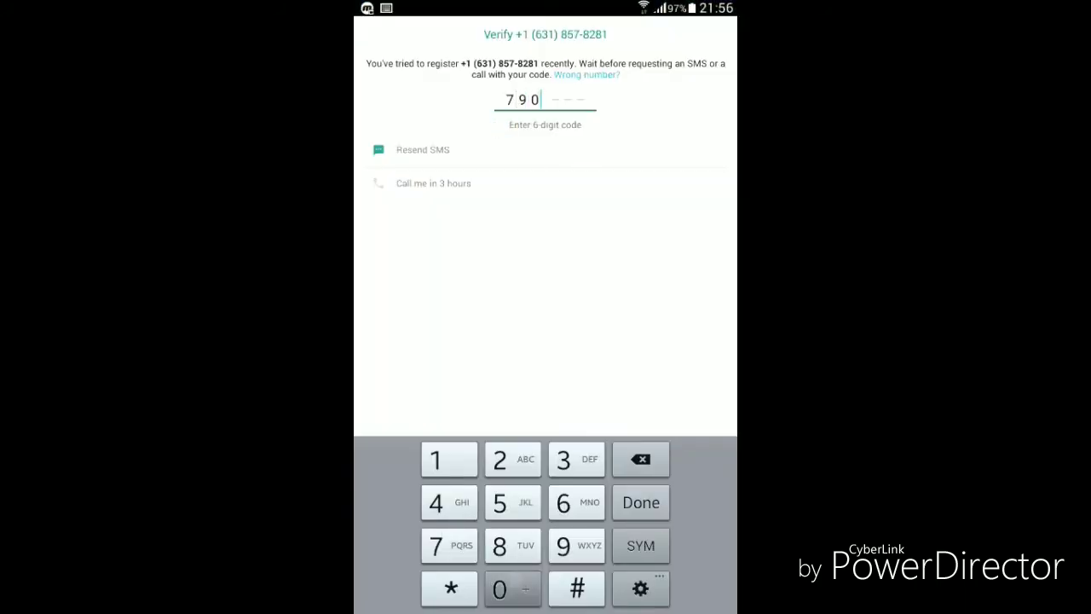
pyautogui.click(513, 588)
pyautogui.click(577, 502)
pyautogui.click(449, 502)
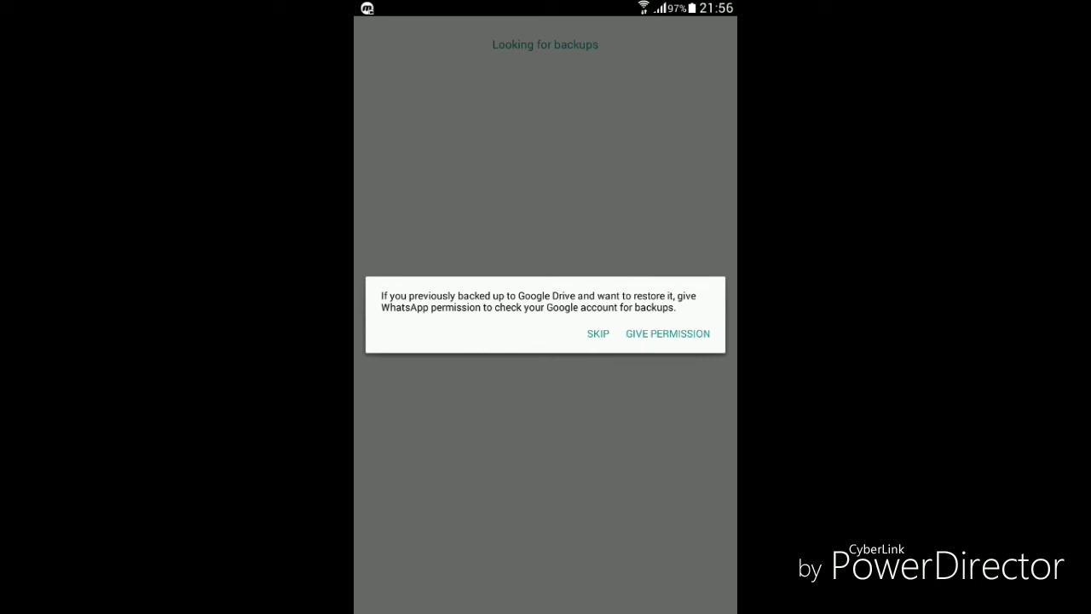
# Skip the Google Drive backup restore and set the profile name
pyautogui.click(597, 334)
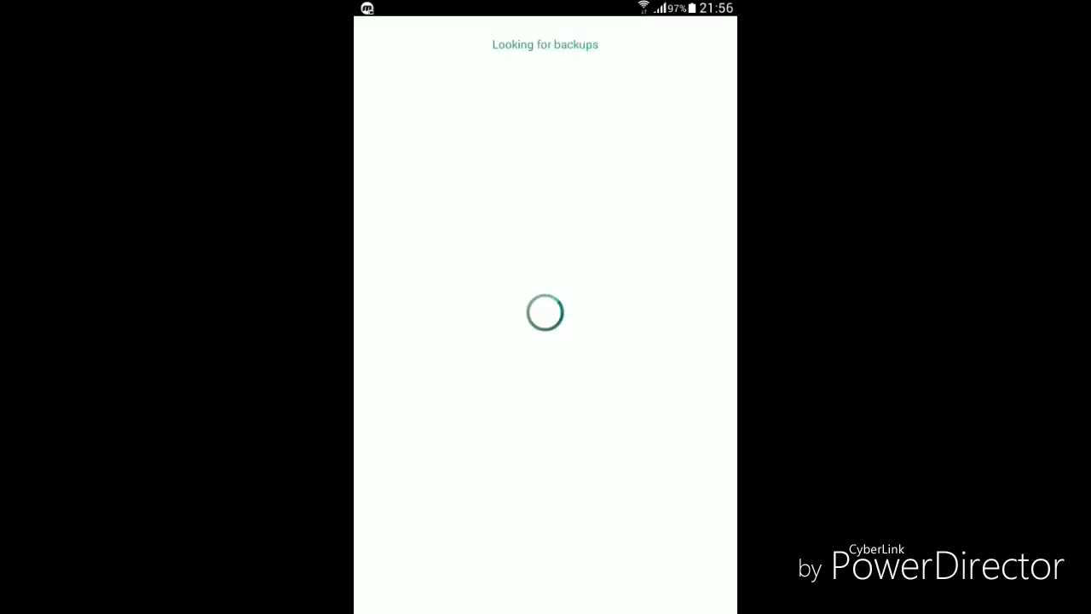
pyautogui.write('naim')
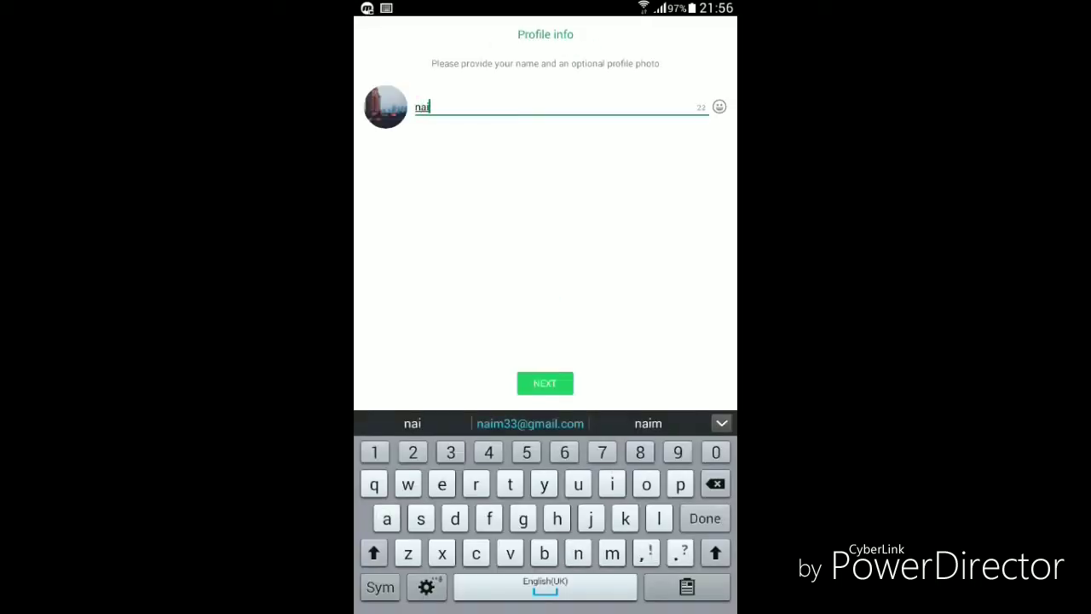
pyautogui.click(544, 383)
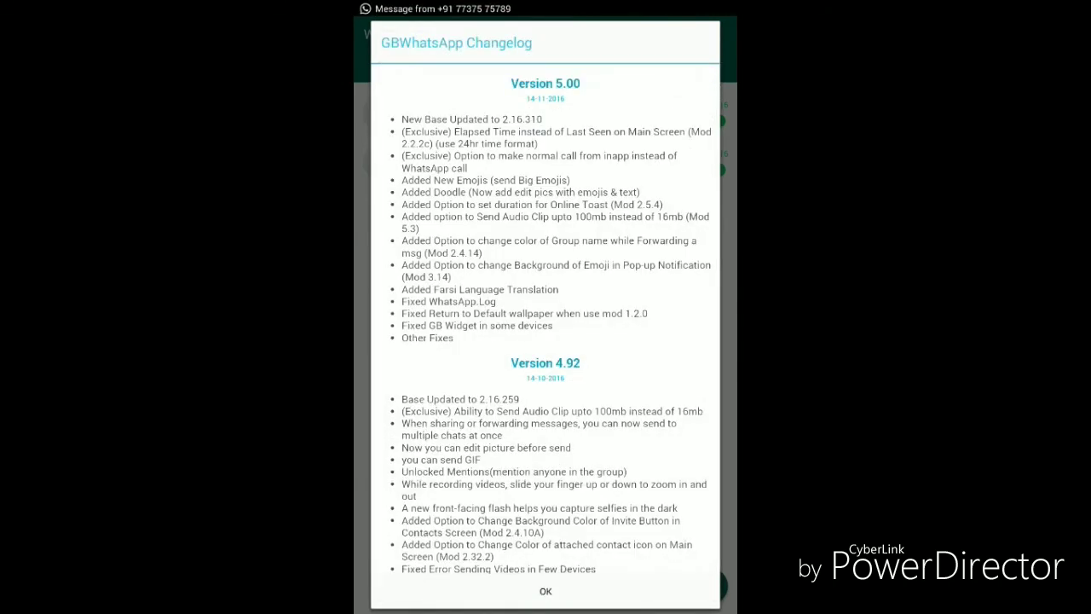
# Dismiss the GB WhatsApp changelog, peek into the first chat, and switch to the contacts list
pyautogui.scroll(-10, 545, 341)
pyautogui.click(545, 591)
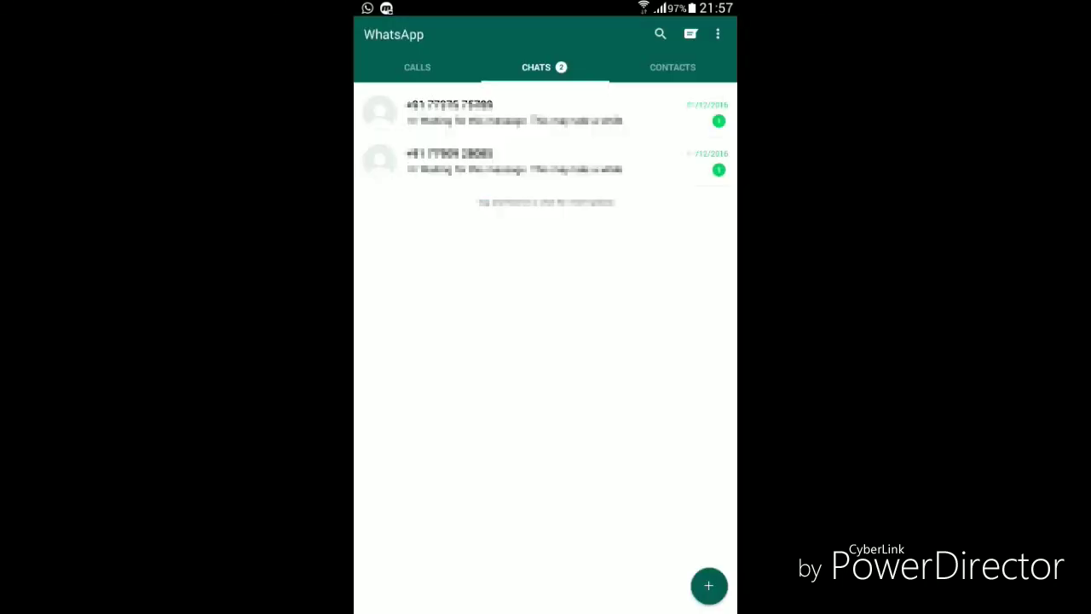
pyautogui.click(511, 113)
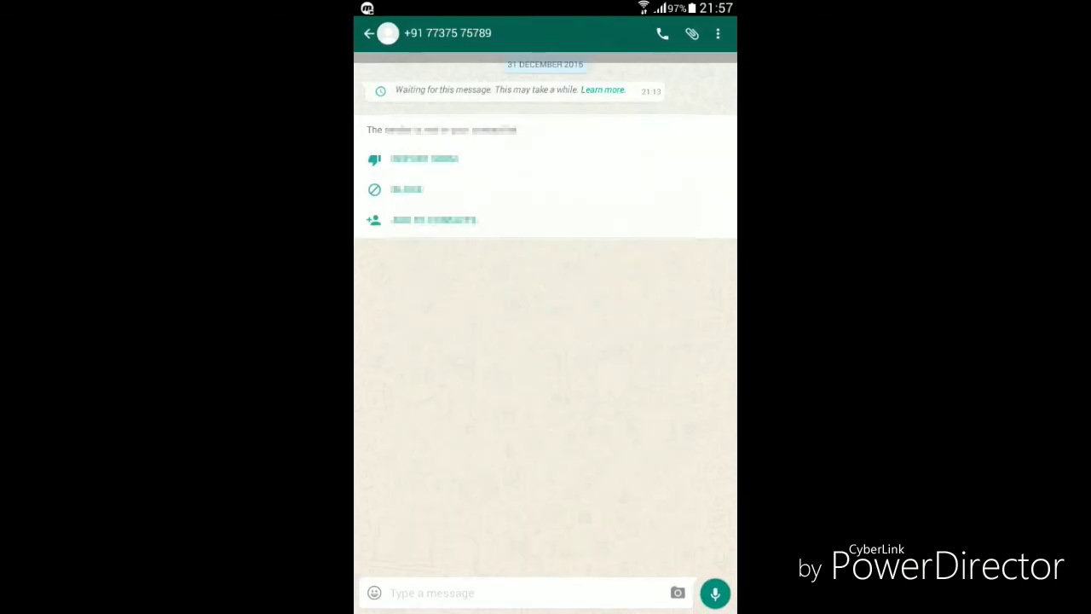
pyautogui.click(369, 33)
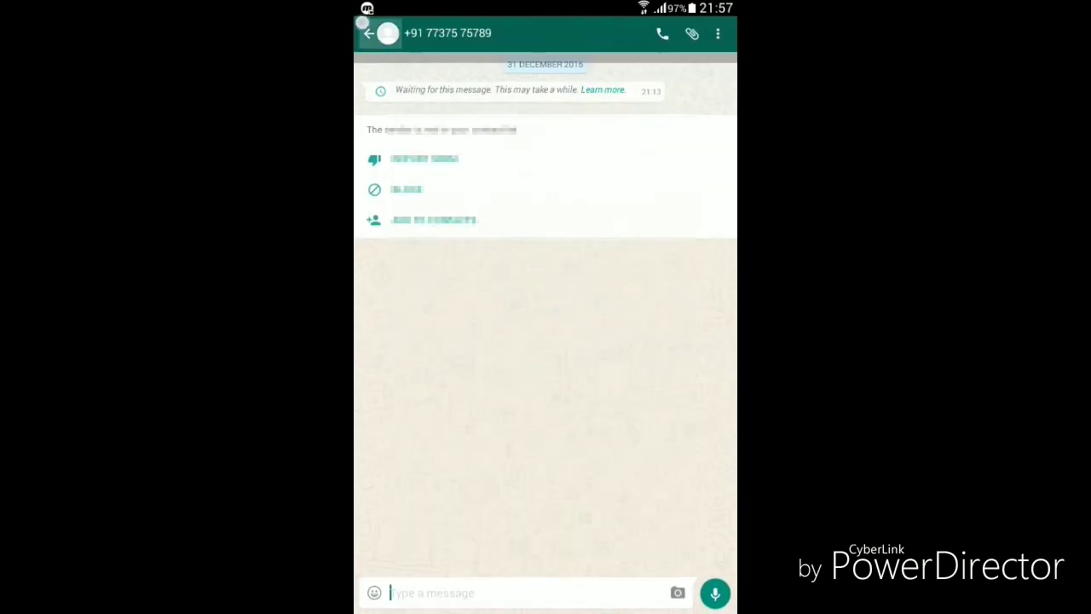
pyautogui.click(672, 66)
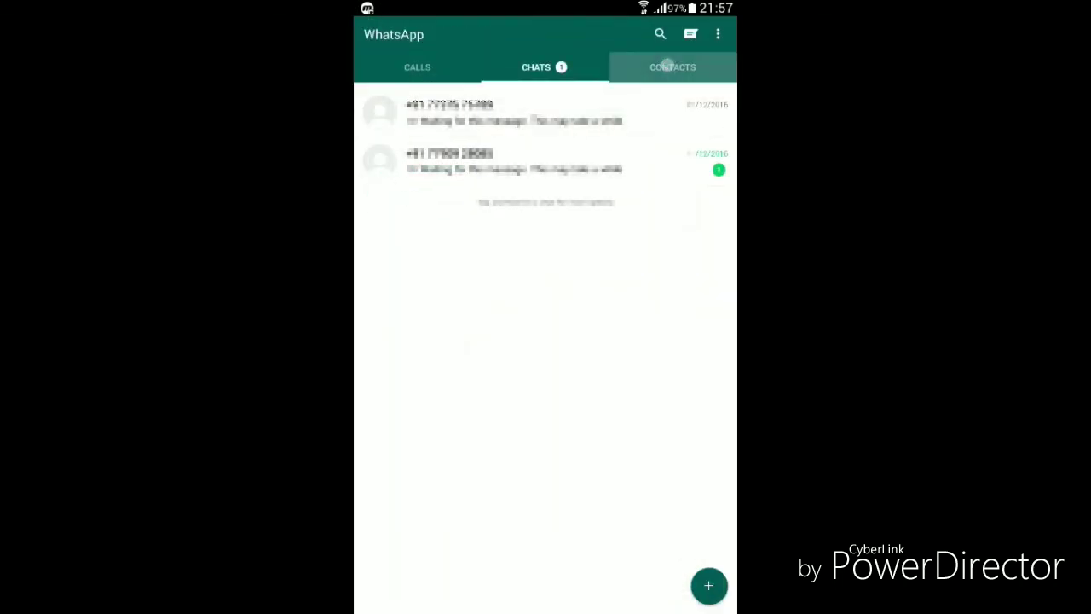
pyautogui.click(690, 34)
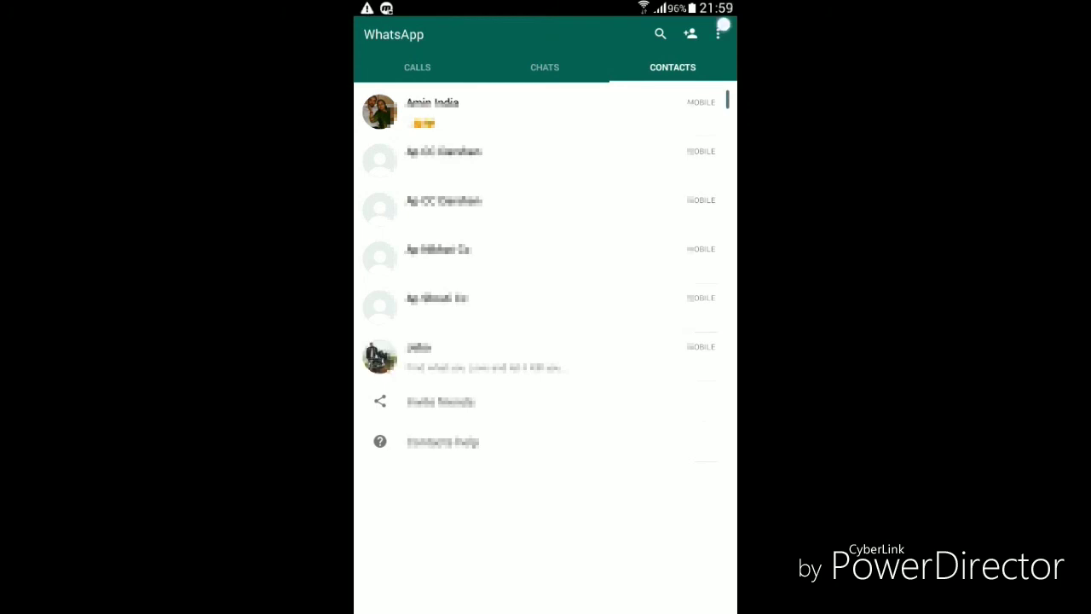
# Go through the ⋮ menu's Settings to the profile page showing the +1 (631) number
pyautogui.click(718, 34)
pyautogui.click(628, 98)
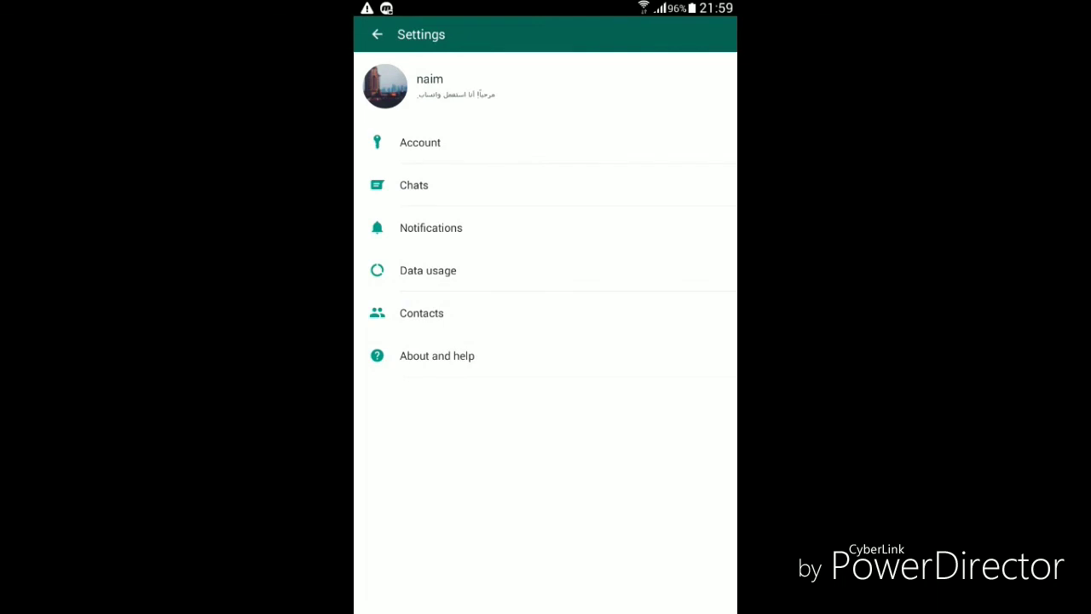
pyautogui.click(571, 87)
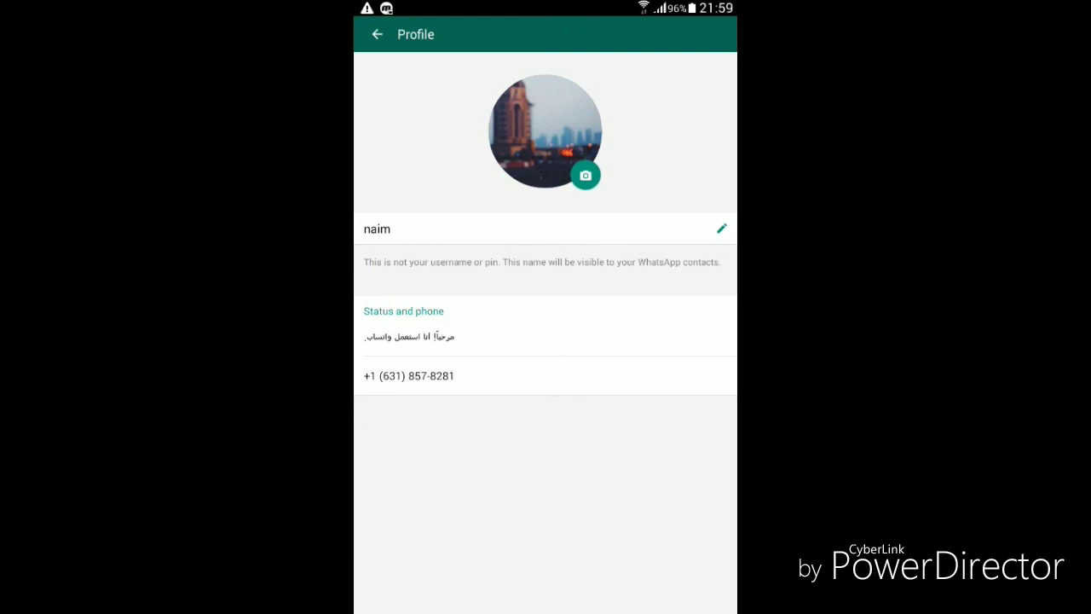
# Try At school and Battery about to die, then settle on status 'Can't talk, WhatsApp only'
pyautogui.click(409, 337)
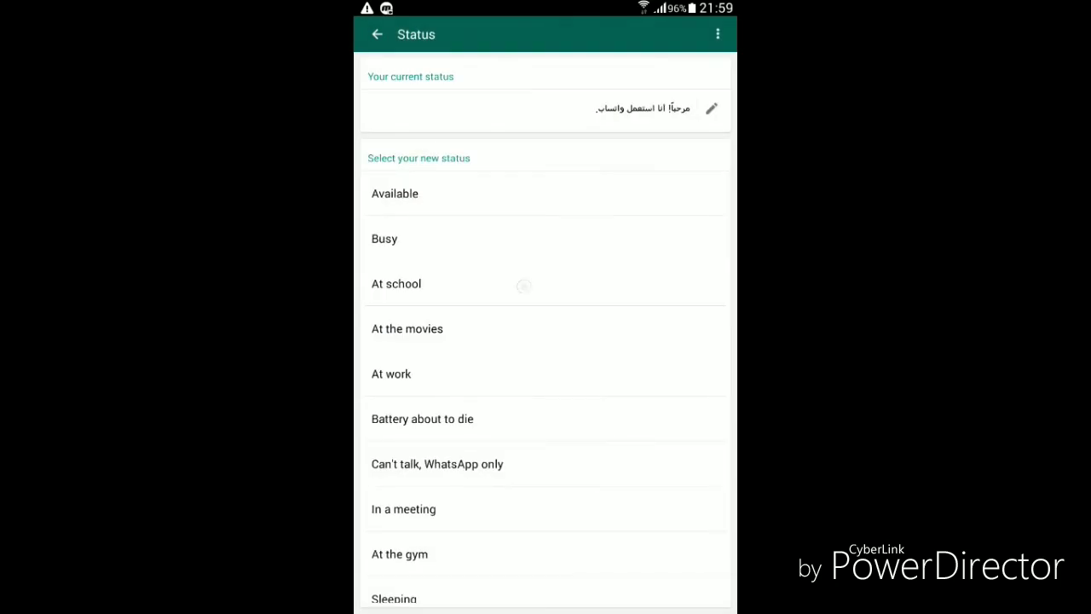
pyautogui.click(522, 286)
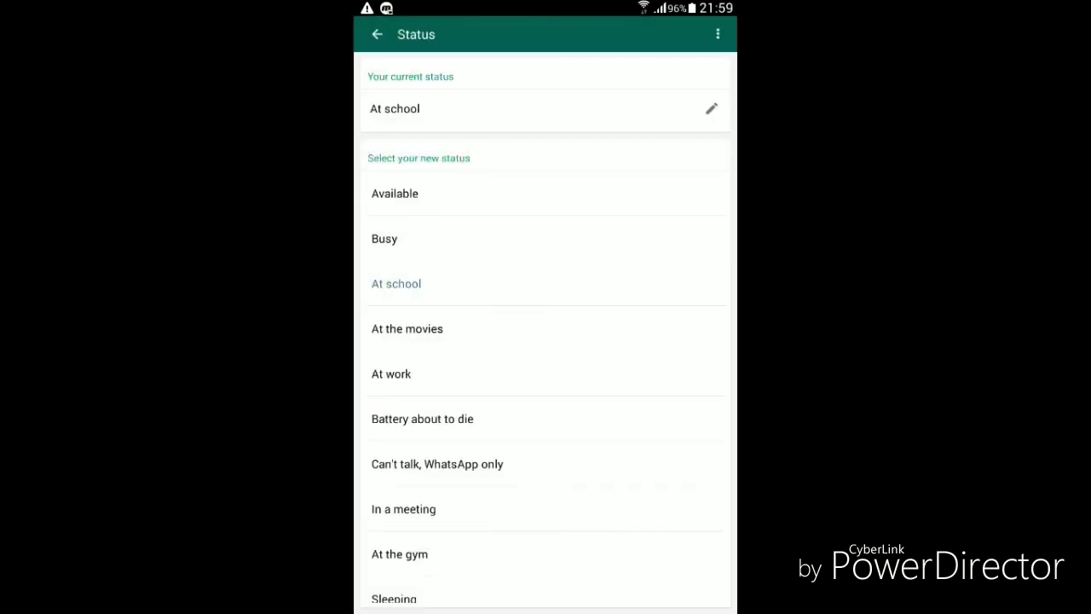
pyautogui.click(522, 419)
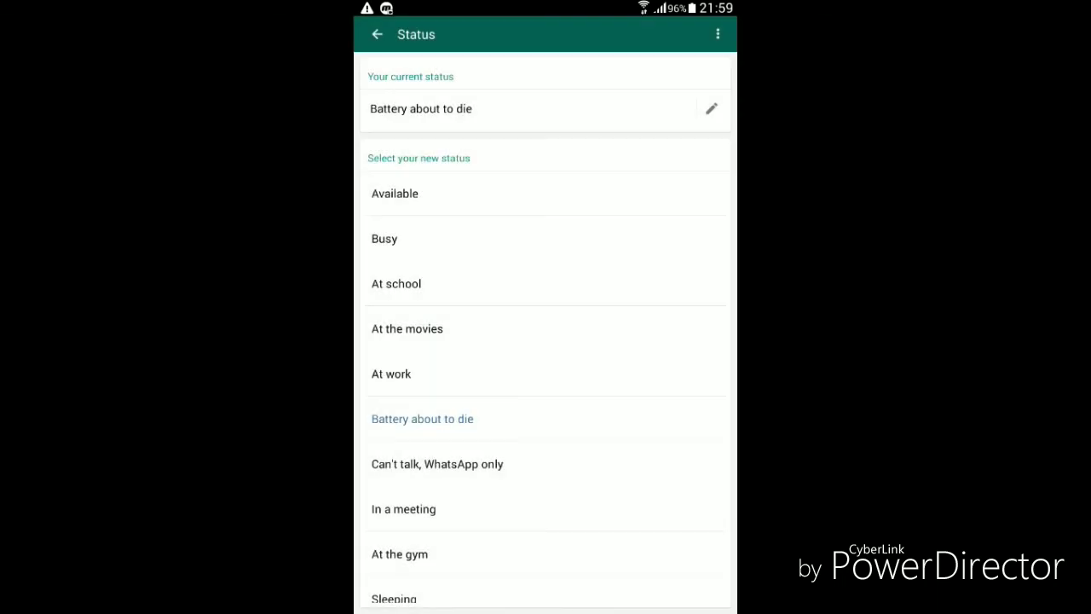
pyautogui.click(523, 463)
pyautogui.click(377, 34)
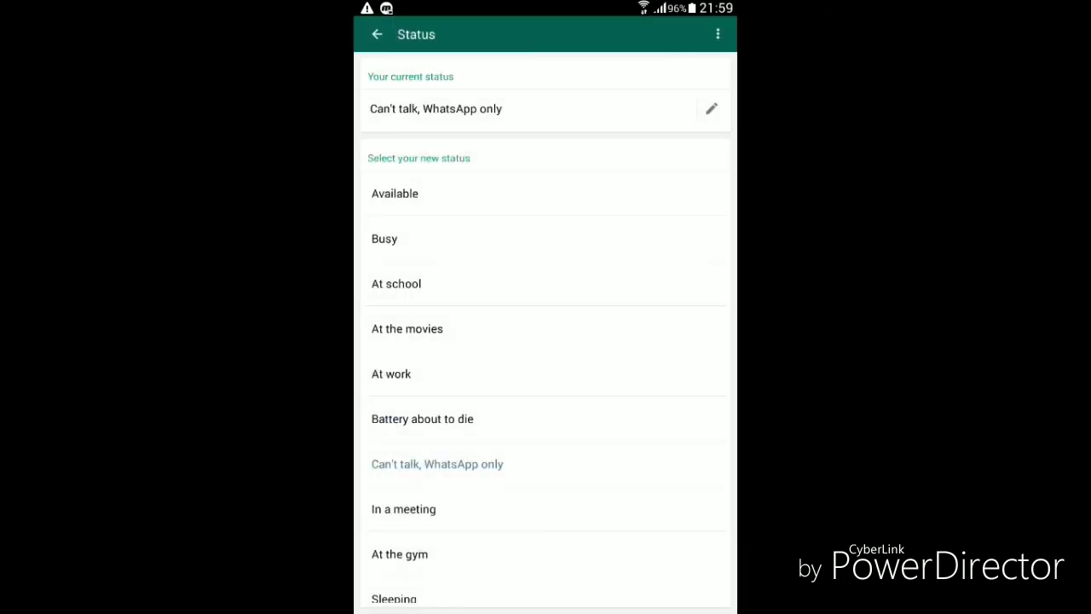